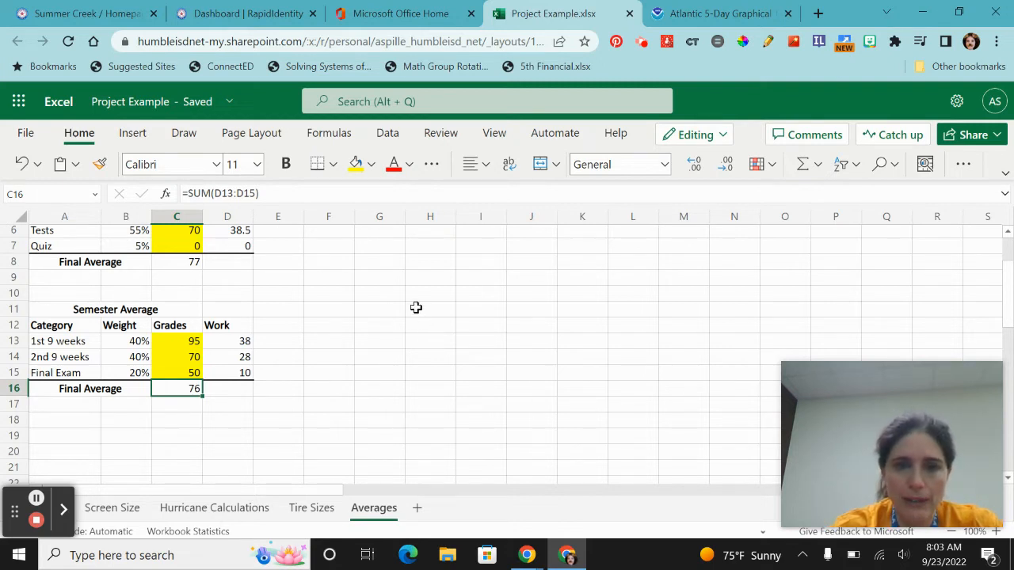
- Merge H11:K11 and enter the bold heading "What do I need on my final?"
left_click_drag(416, 308, 578, 311)
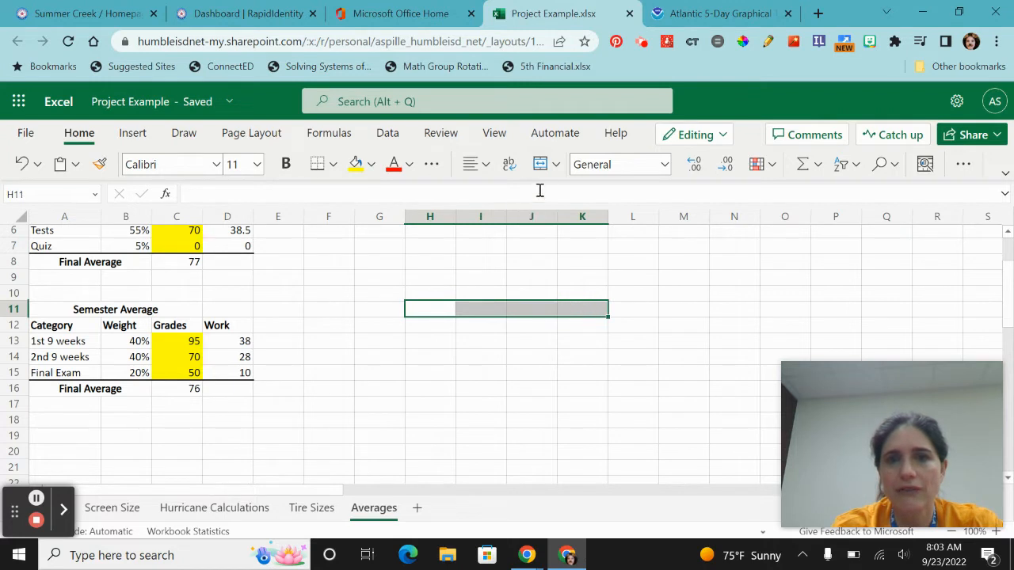
left_click(542, 166)
type("What")
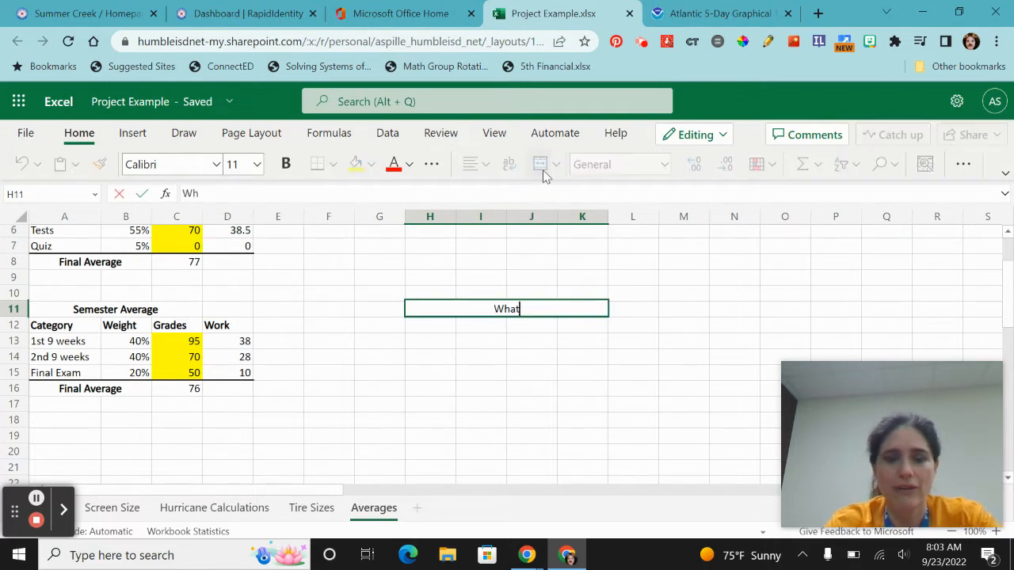
type(" do I need o")
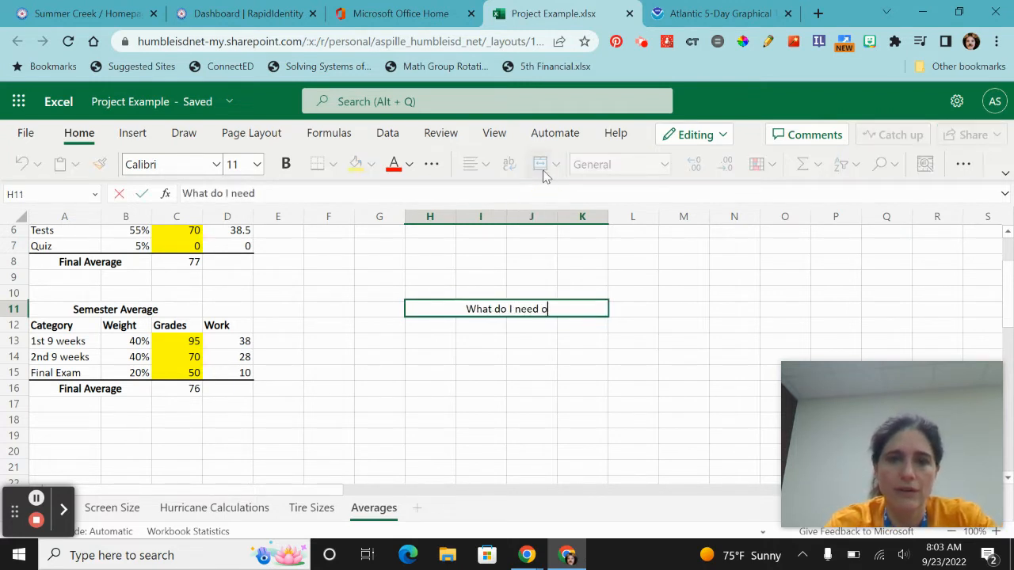
type("n my final?")
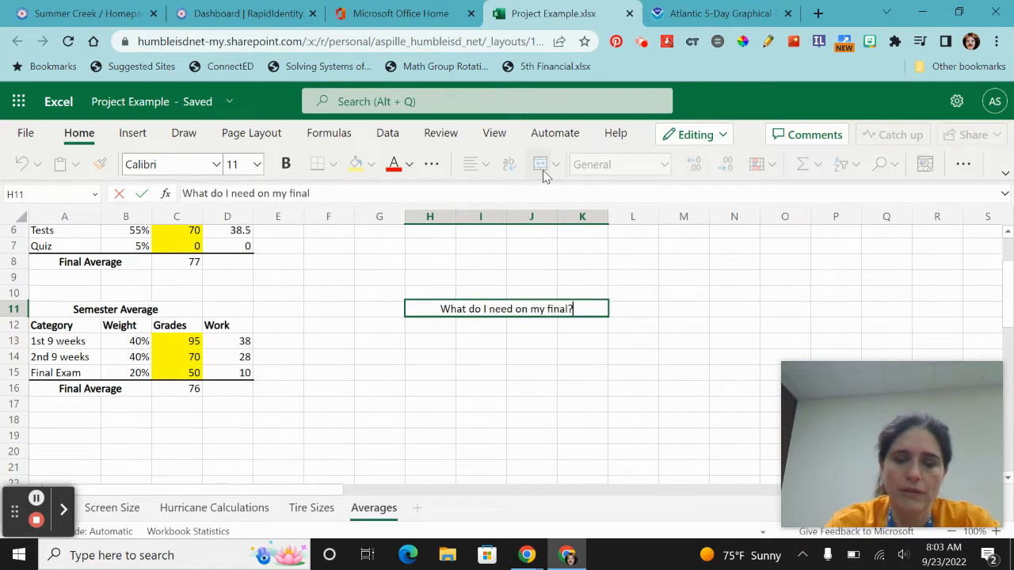
key("ctrl+b")
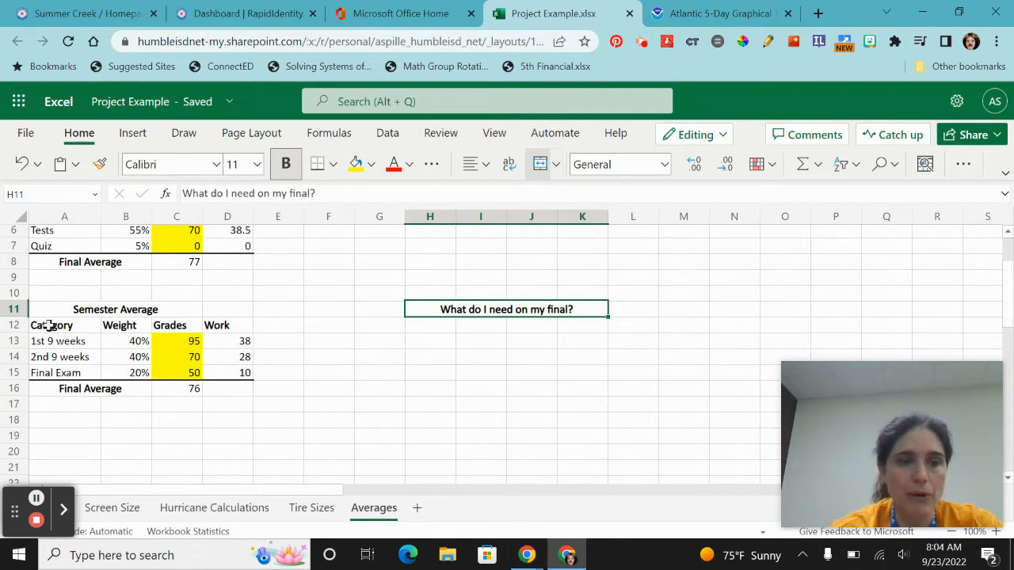
- Copy the semester table's header and first two rows (A12:D14) into H13
left_click_drag(49, 325, 236, 358)
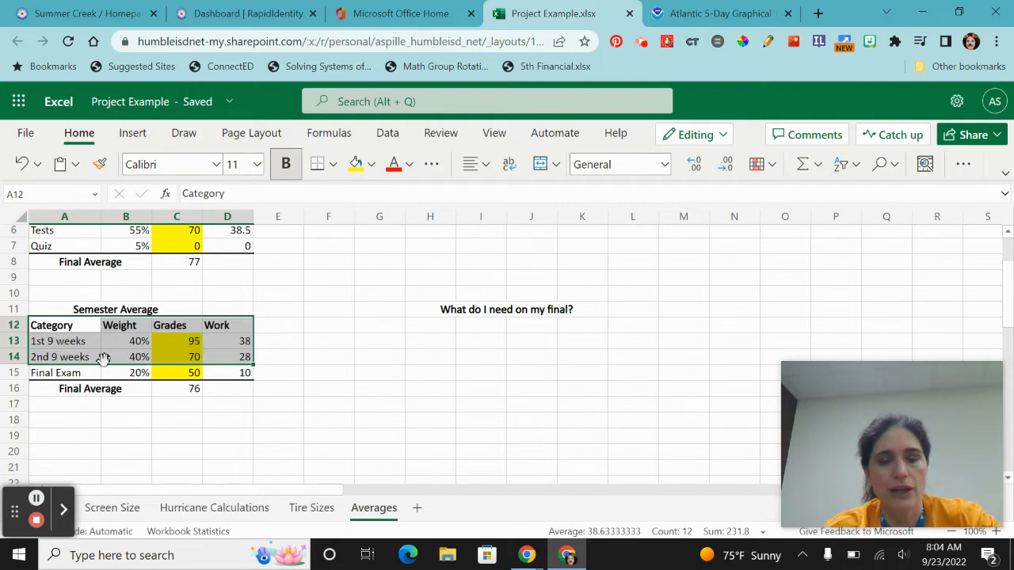
key("ctrl+c")
left_click(437, 325)
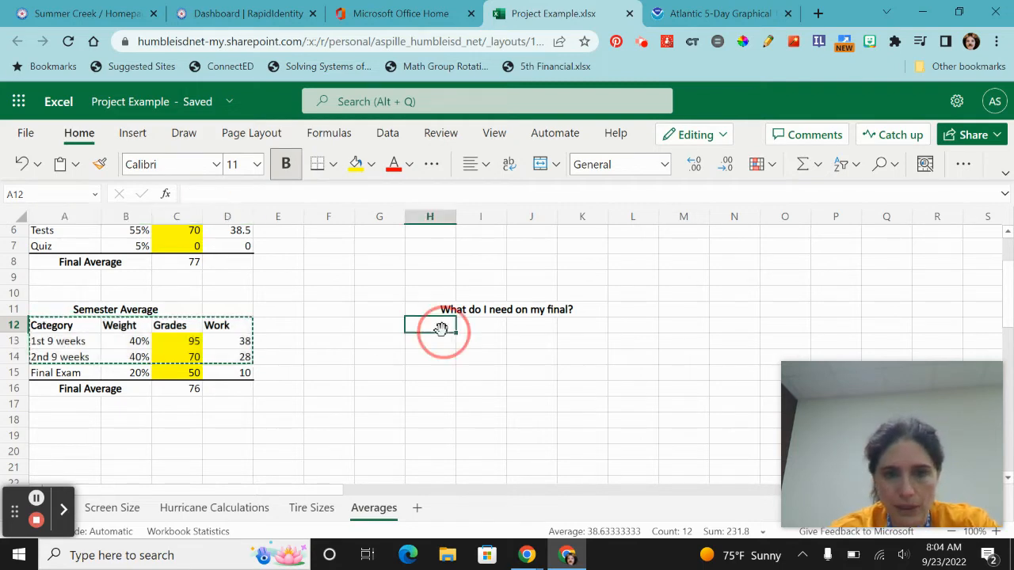
left_click(437, 343)
key("ctrl+v")
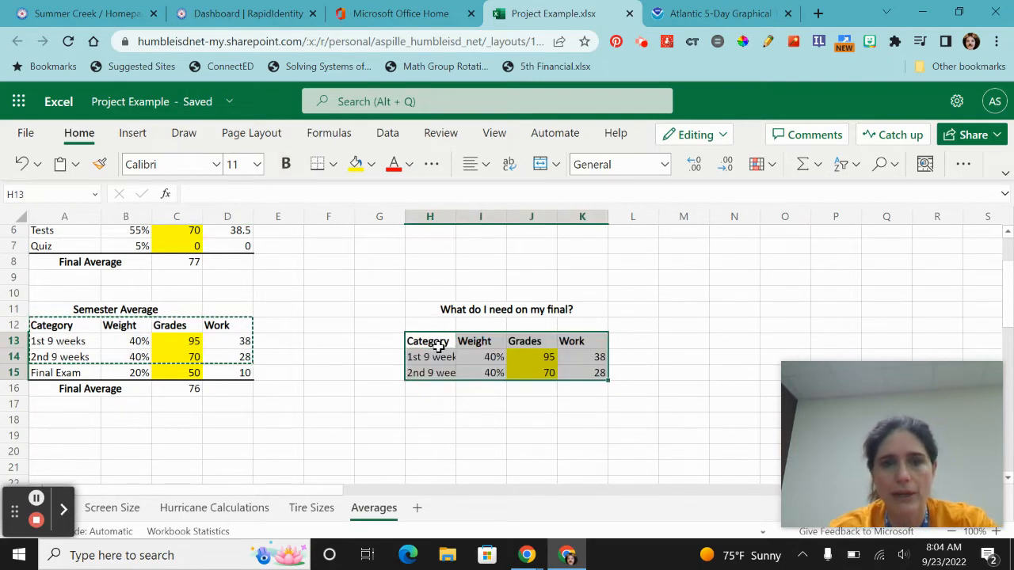
- Merge H12:I12 and label it "Desired Average"
left_click(487, 417)
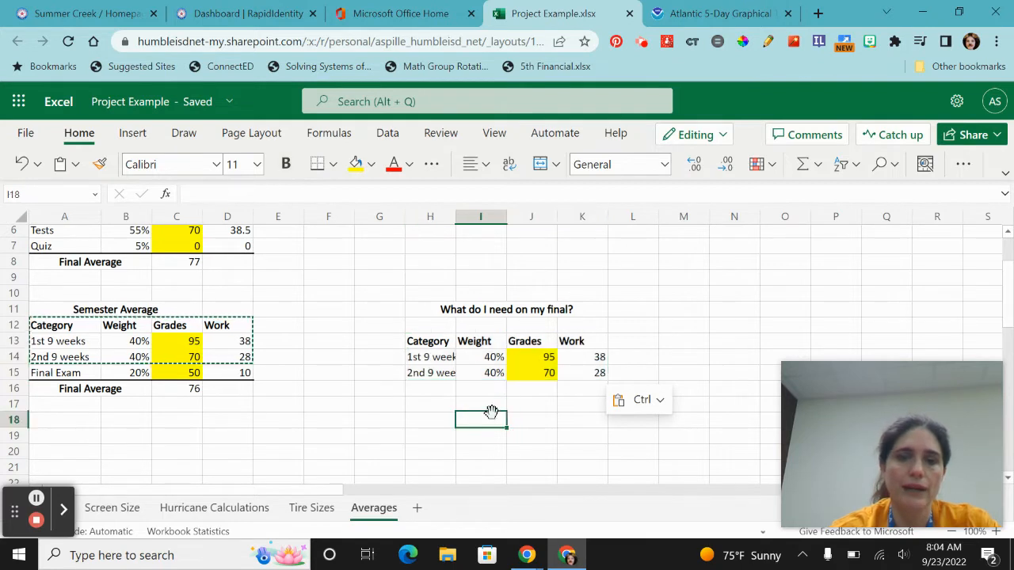
left_click_drag(433, 328, 475, 321)
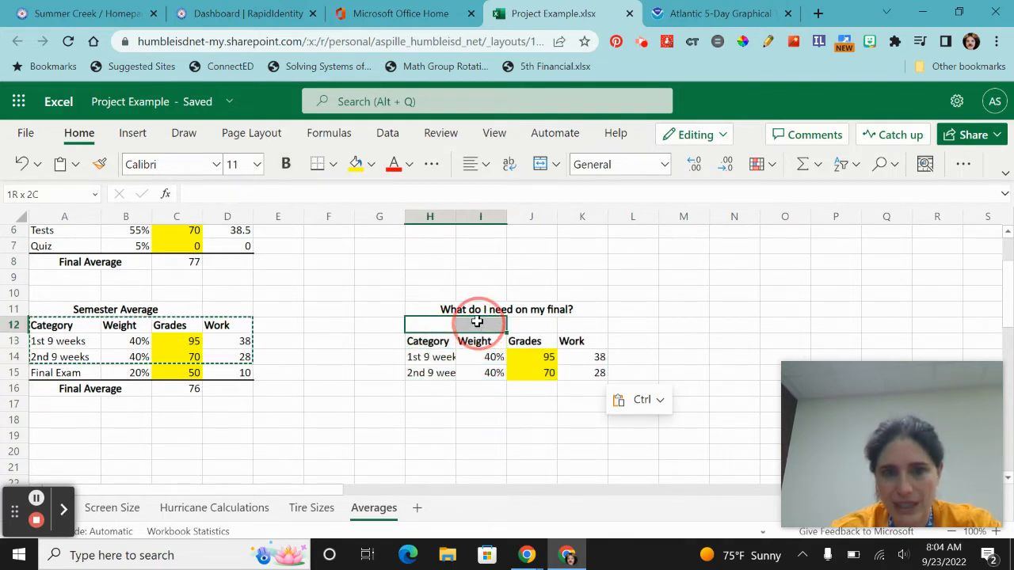
left_click(540, 164)
type("D")
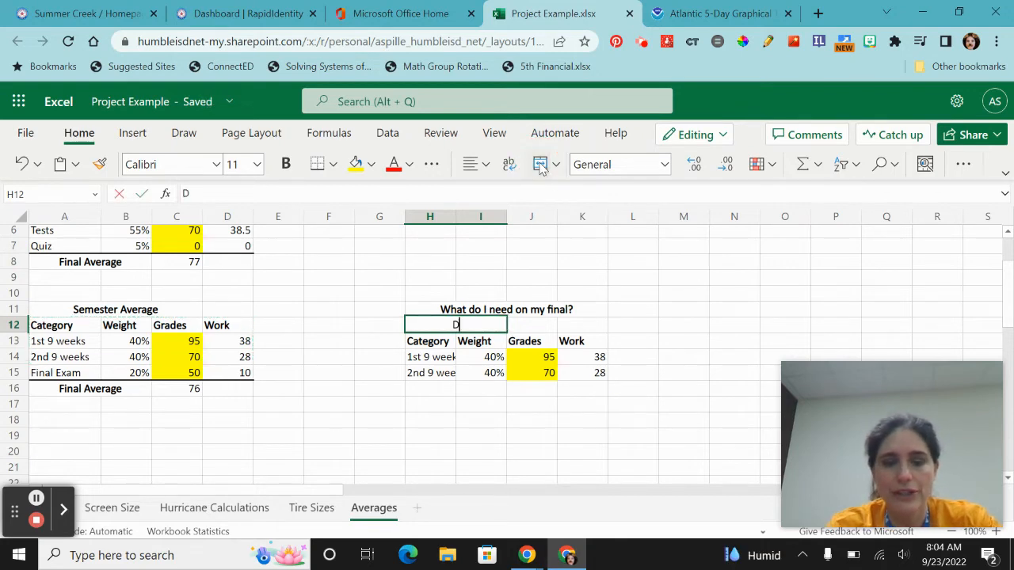
type("esired Average")
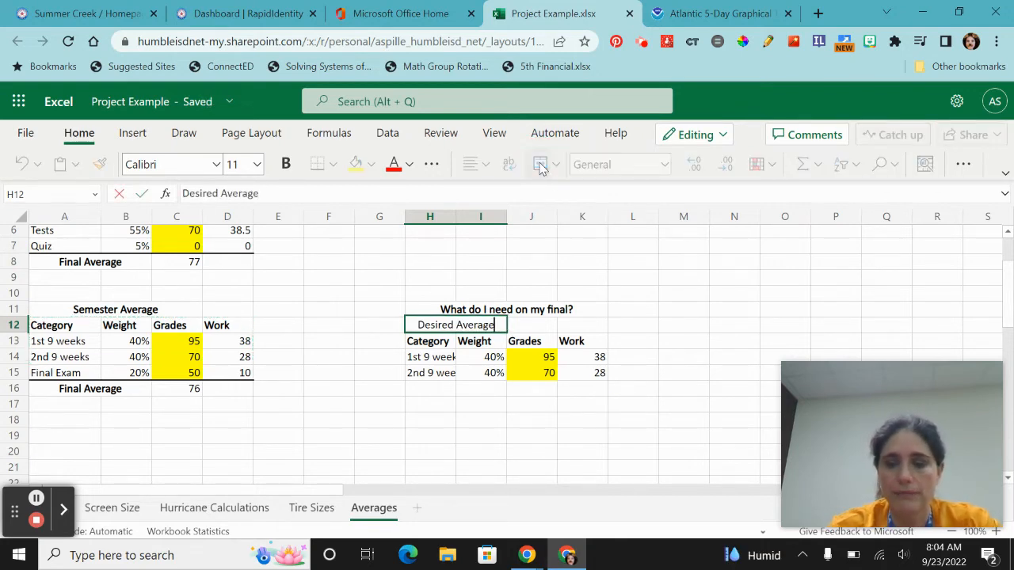
left_click(541, 167)
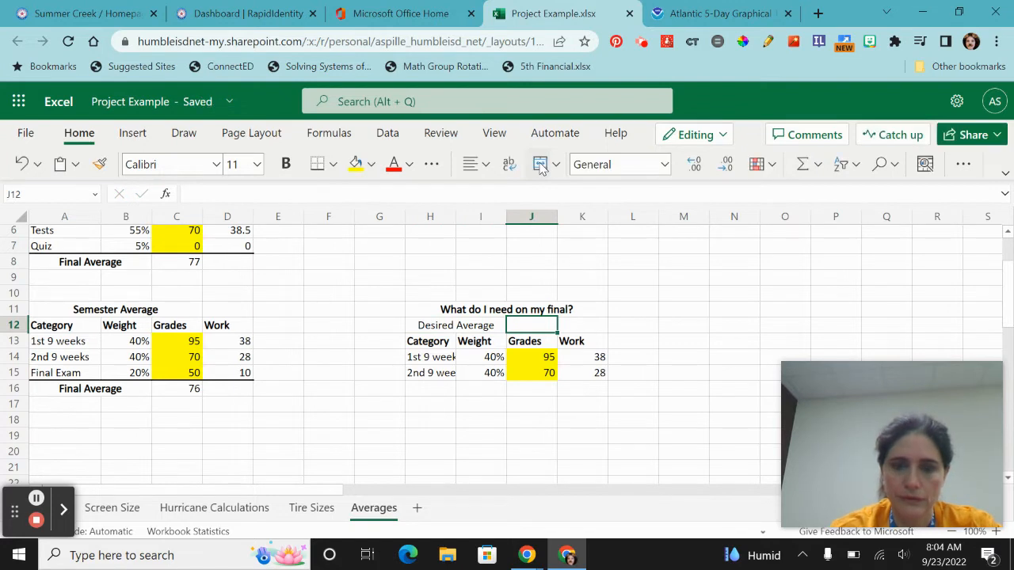
- Enter 80 as the desired average in J12 and fill that cell yellow
key("Right")
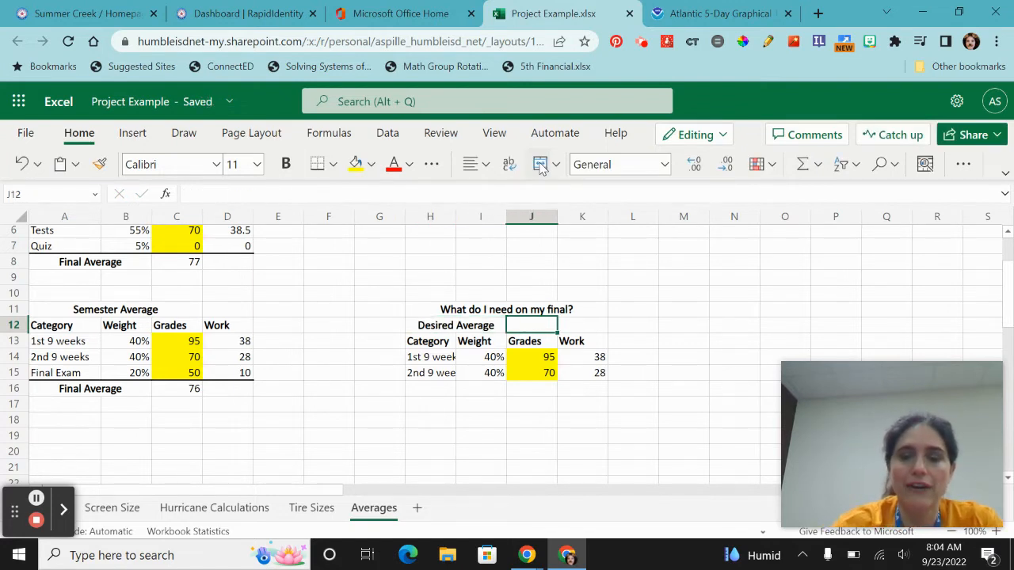
type("80")
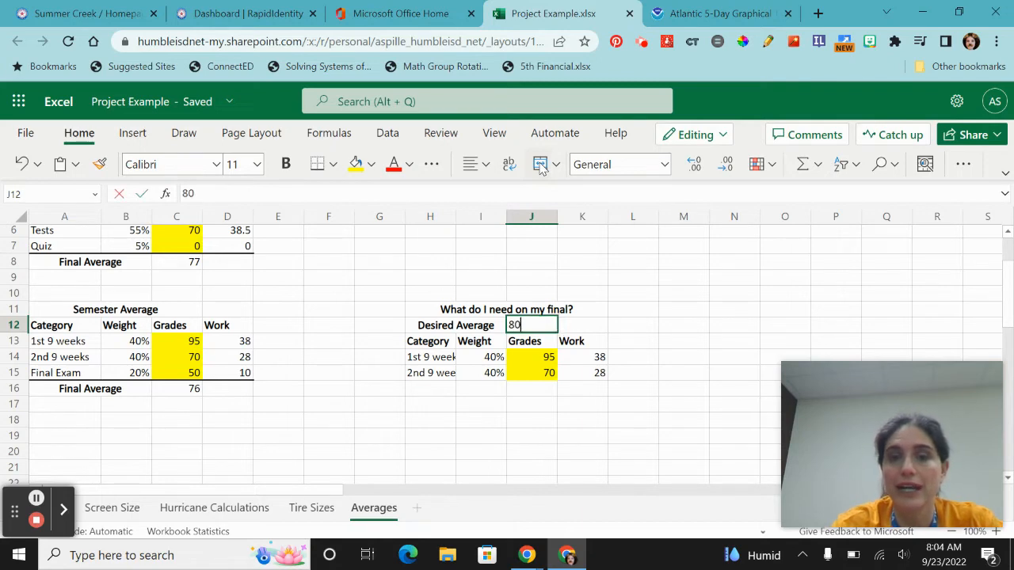
key("Return")
key("Up")
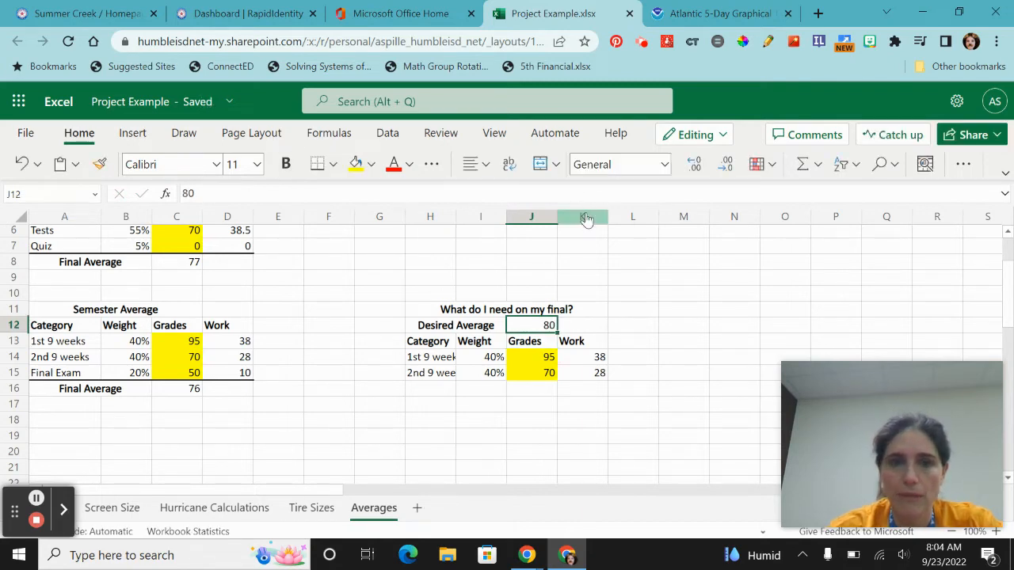
left_click(356, 164)
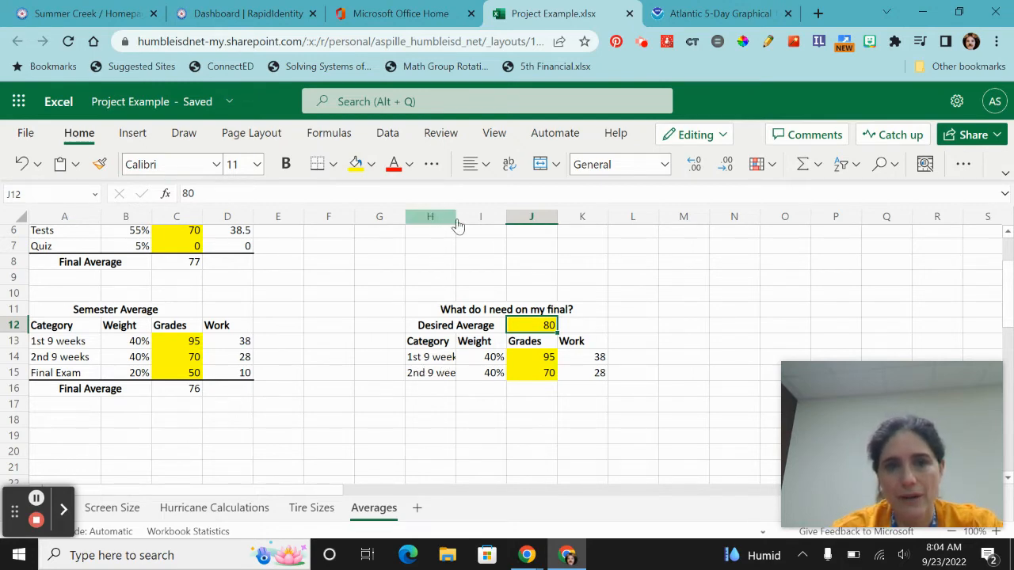
- Widen column H and add a "Final Exam" row with a 20% weight in row 16
left_click(444, 224)
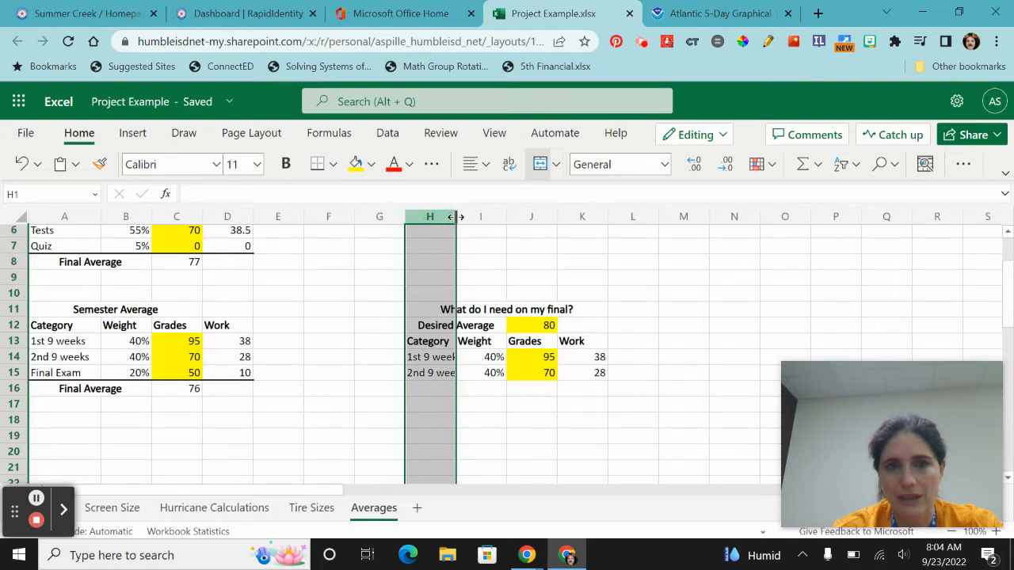
left_click_drag(457, 216, 475, 210)
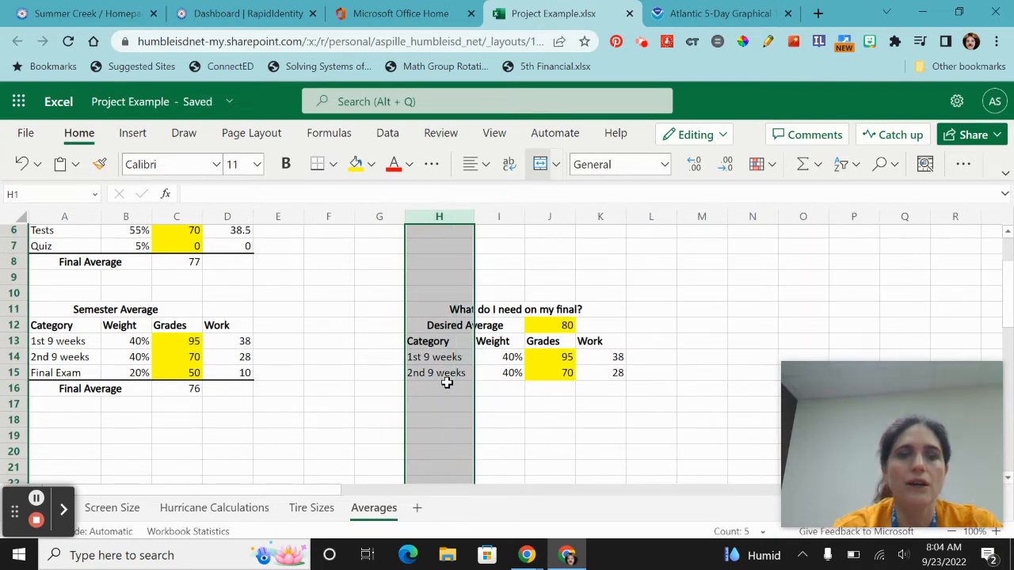
left_click(447, 384)
type("Final")
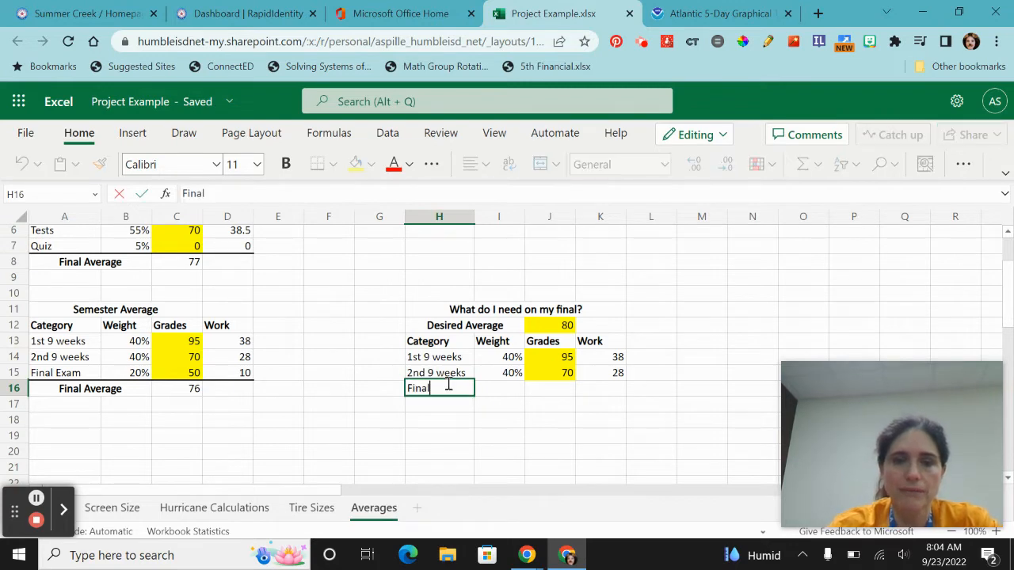
type(" Exam")
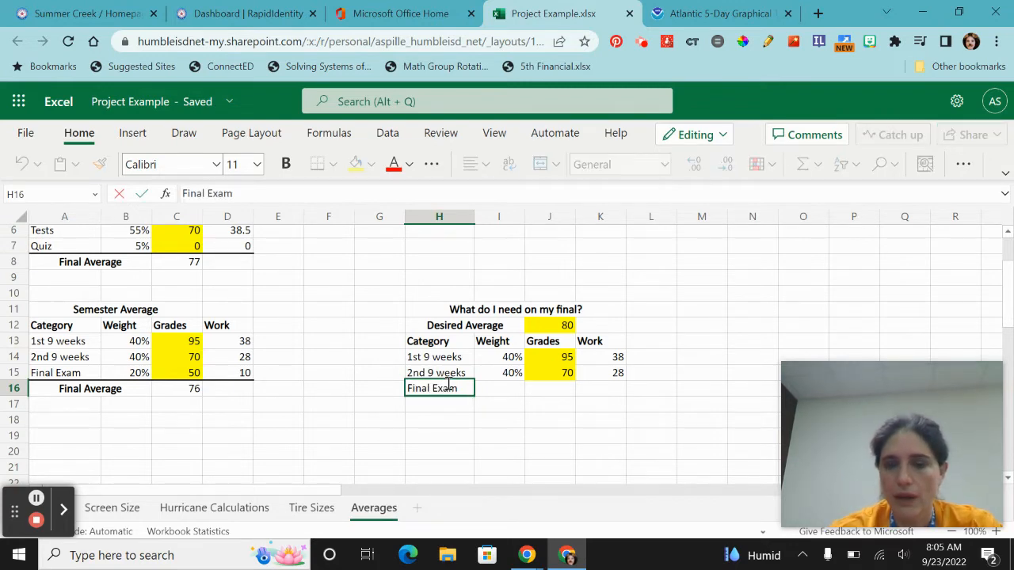
key("Tab")
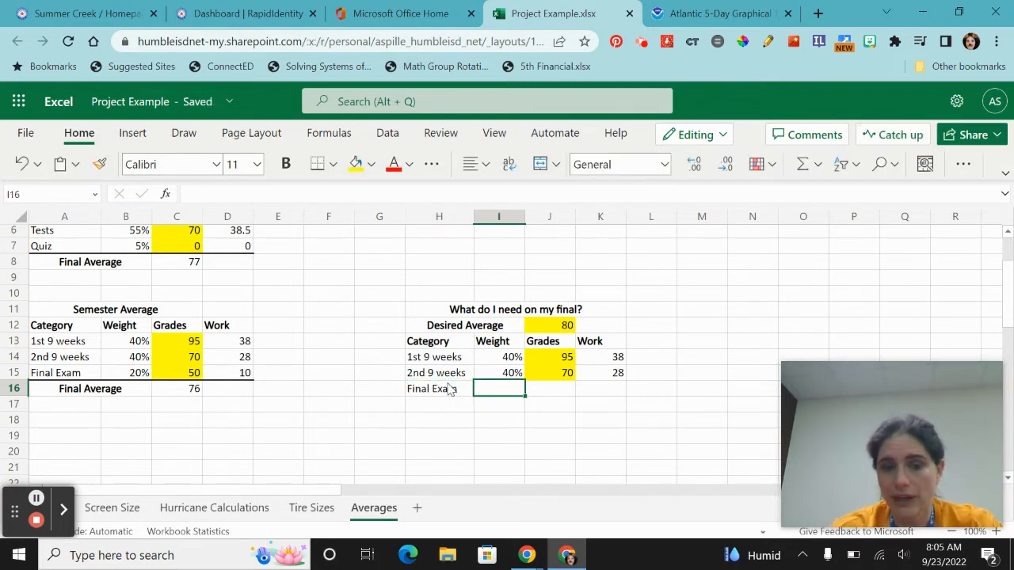
type("20")
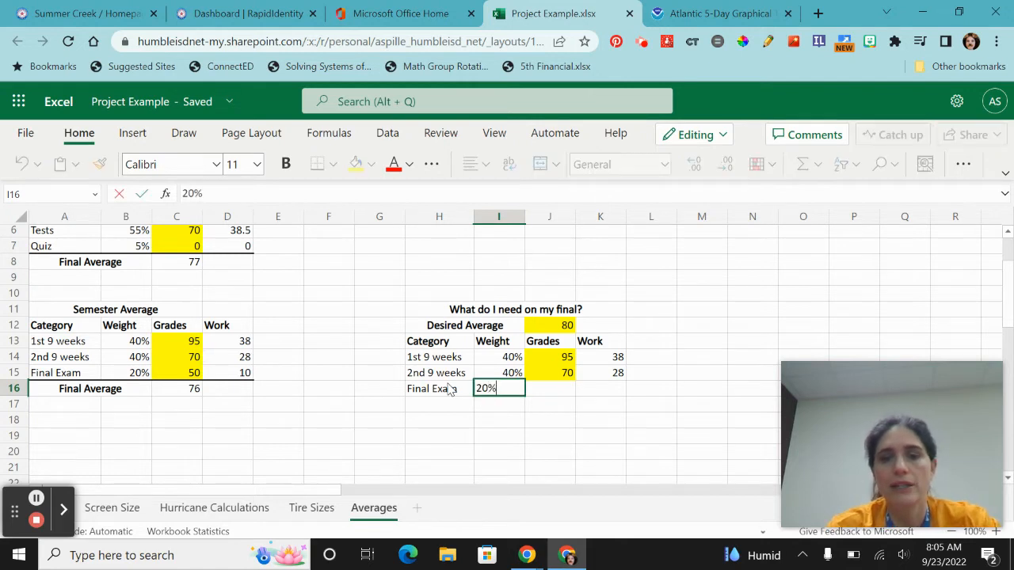
key("Return")
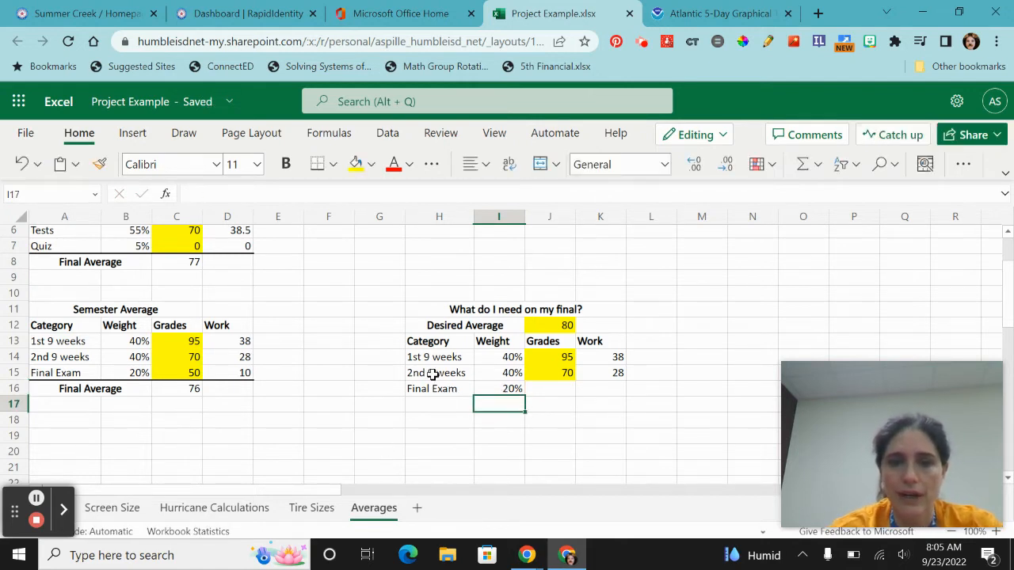
- Add a bottom border under the Final Exam row H16:K16
left_click_drag(417, 387, 598, 381)
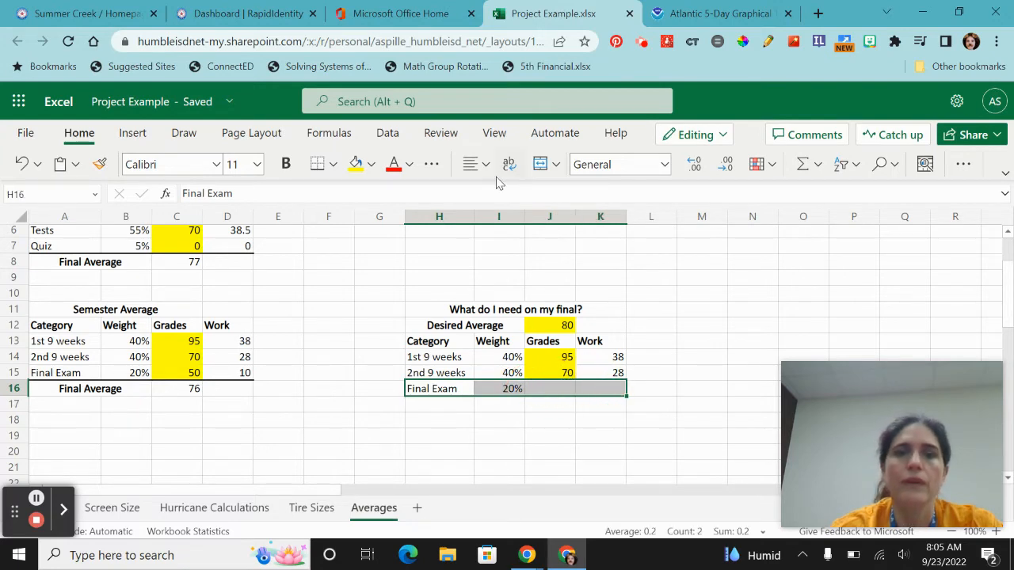
left_click(316, 164)
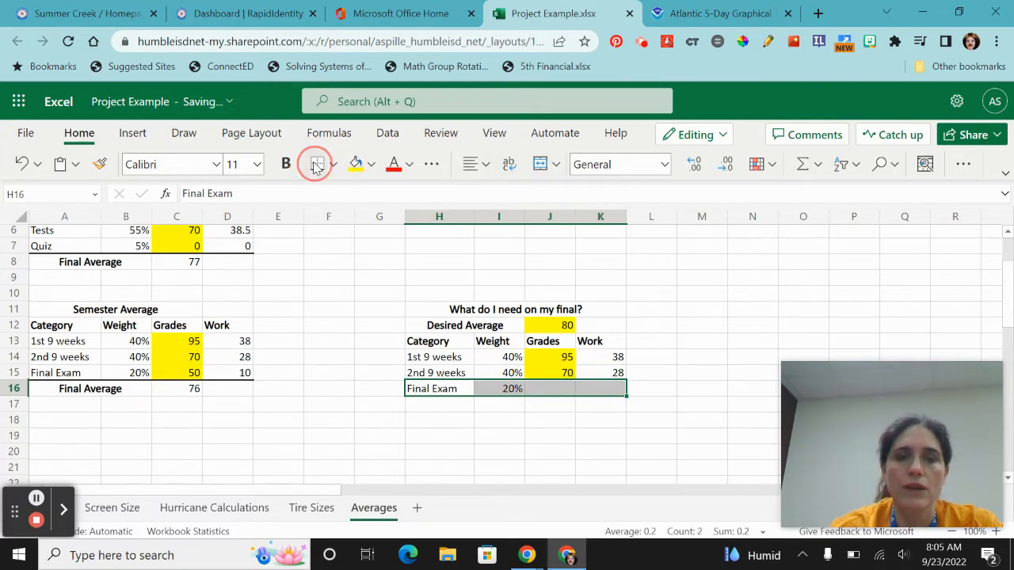
left_click(448, 416)
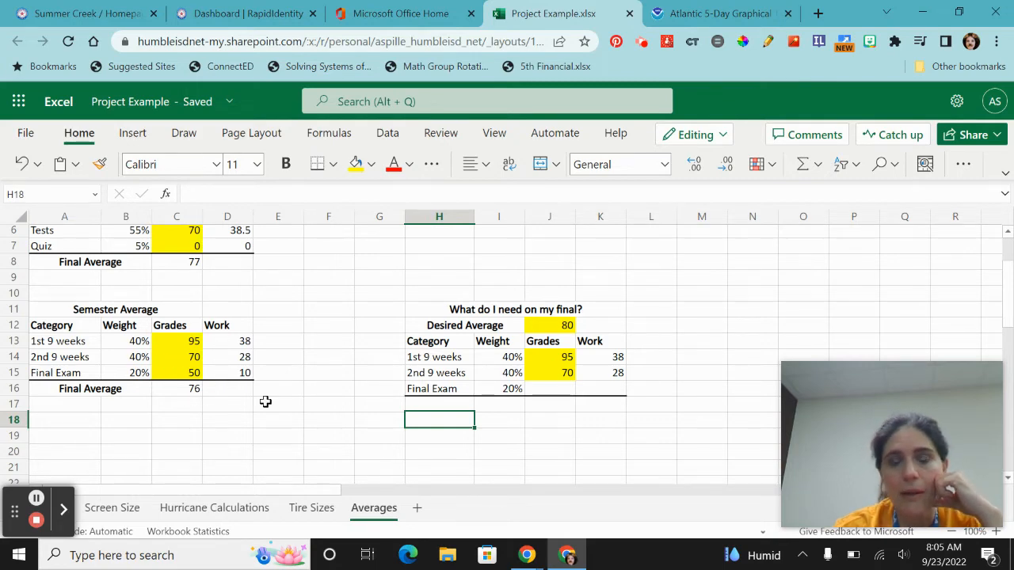
- Enter the note "AVG = w1g1 + w2g2 +w3g3" in D19
left_click(207, 428)
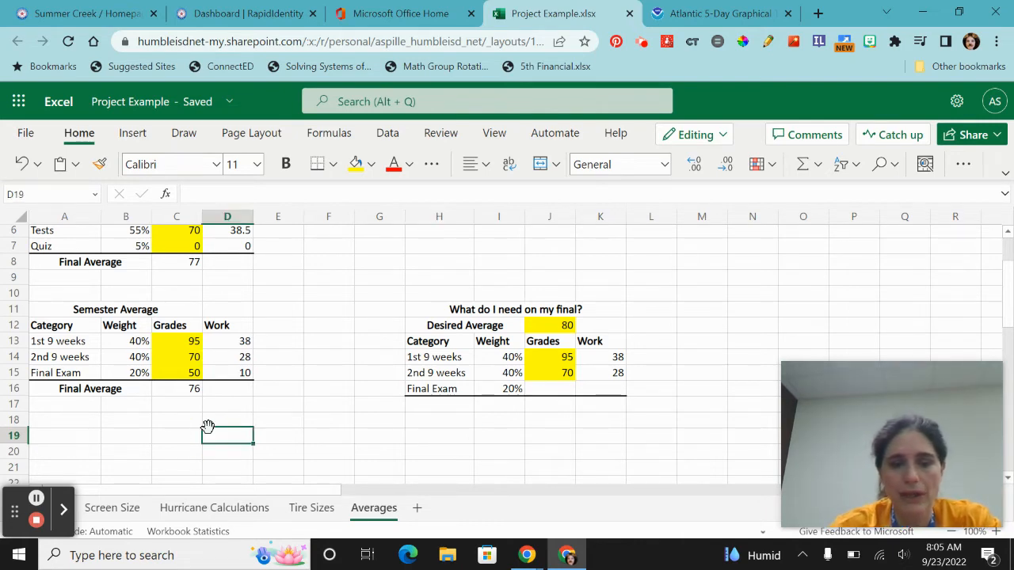
type("AVG")
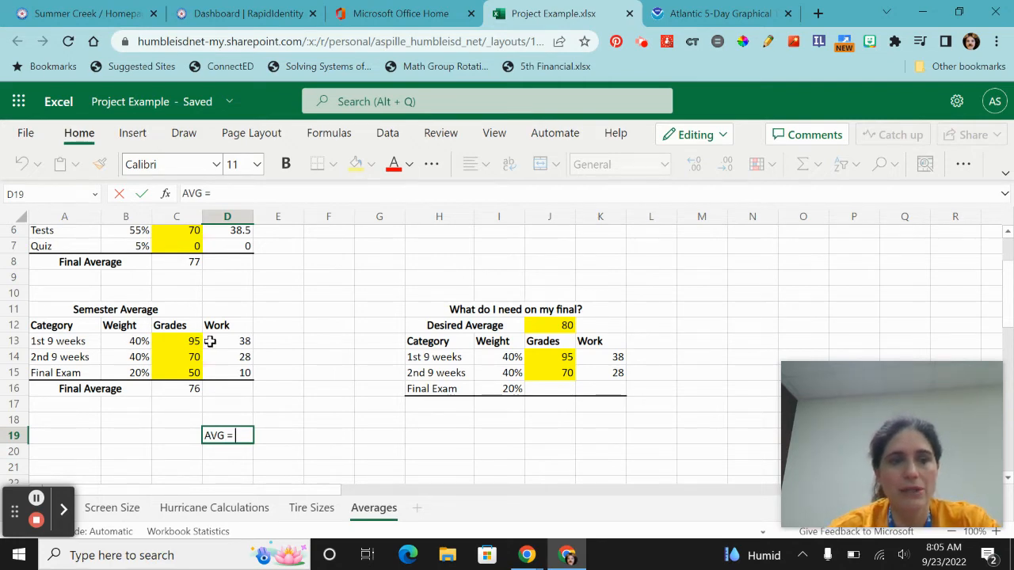
type("= w")
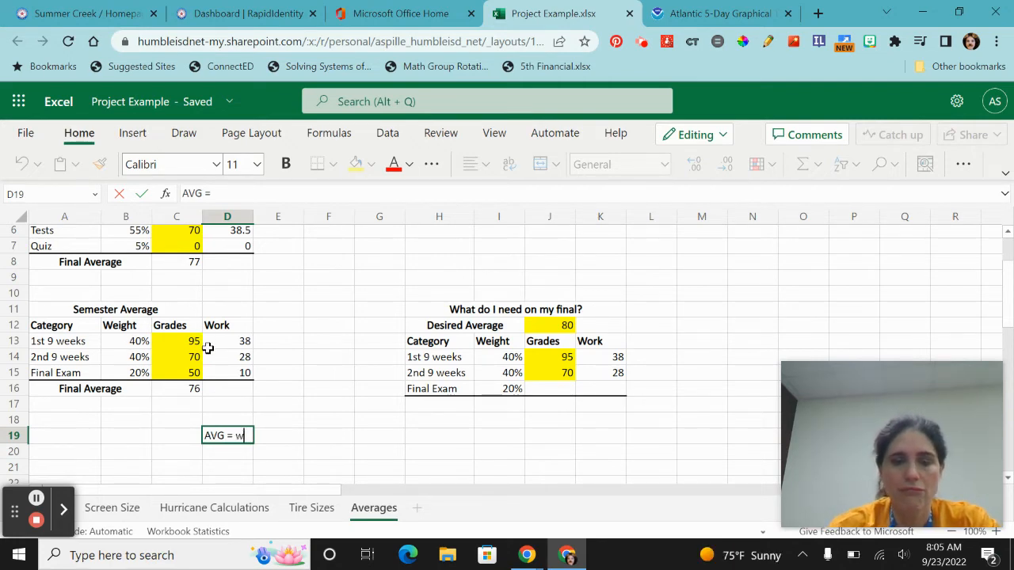
type("1g1 +")
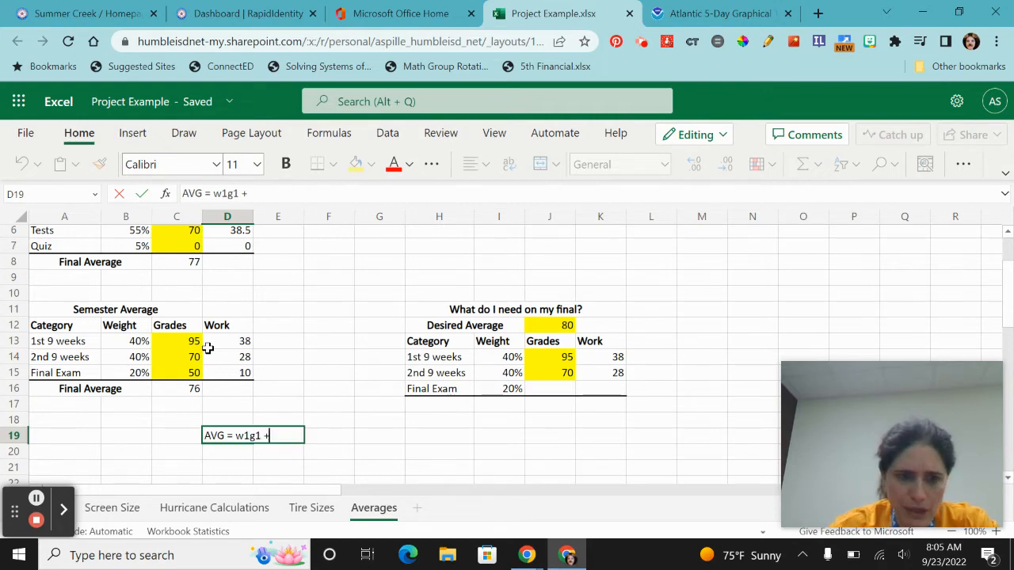
type(" w2")
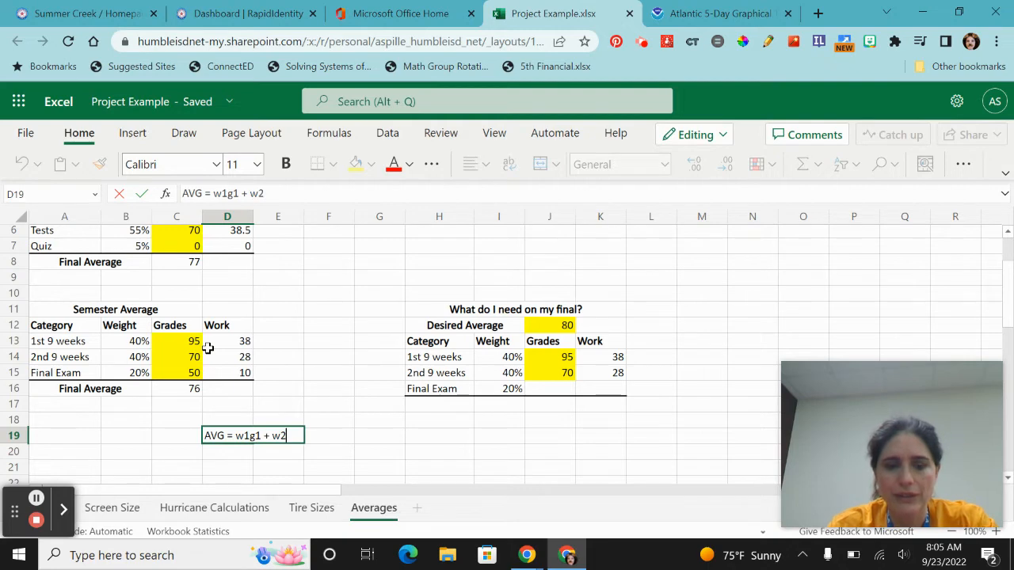
type("g2")
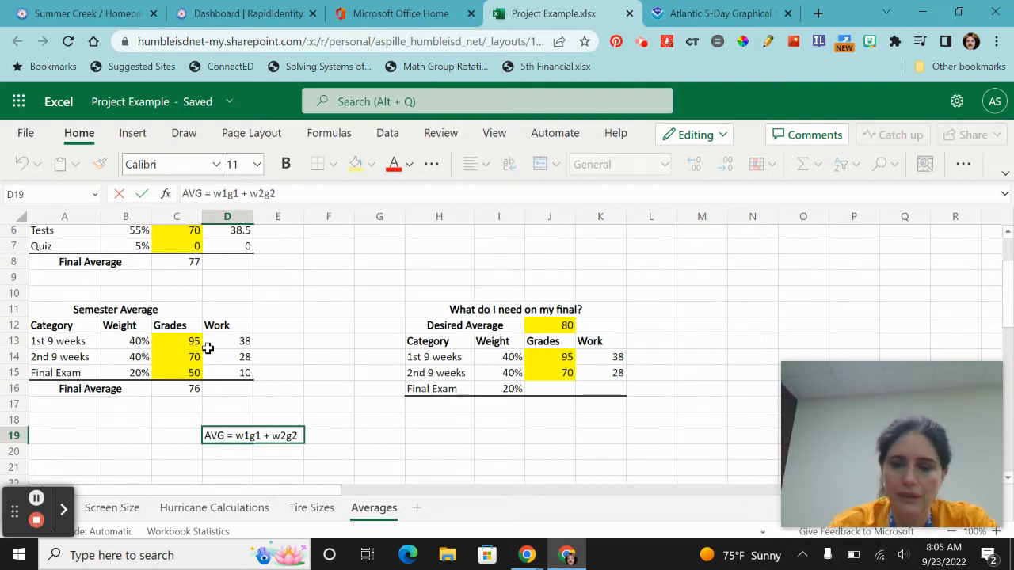
type(" +w3g3")
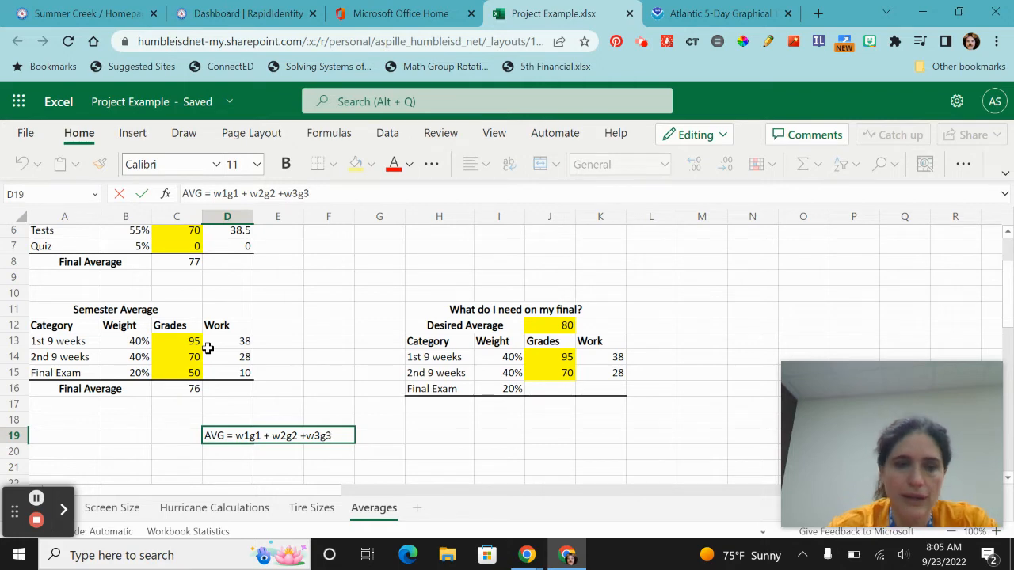
left_click(382, 448)
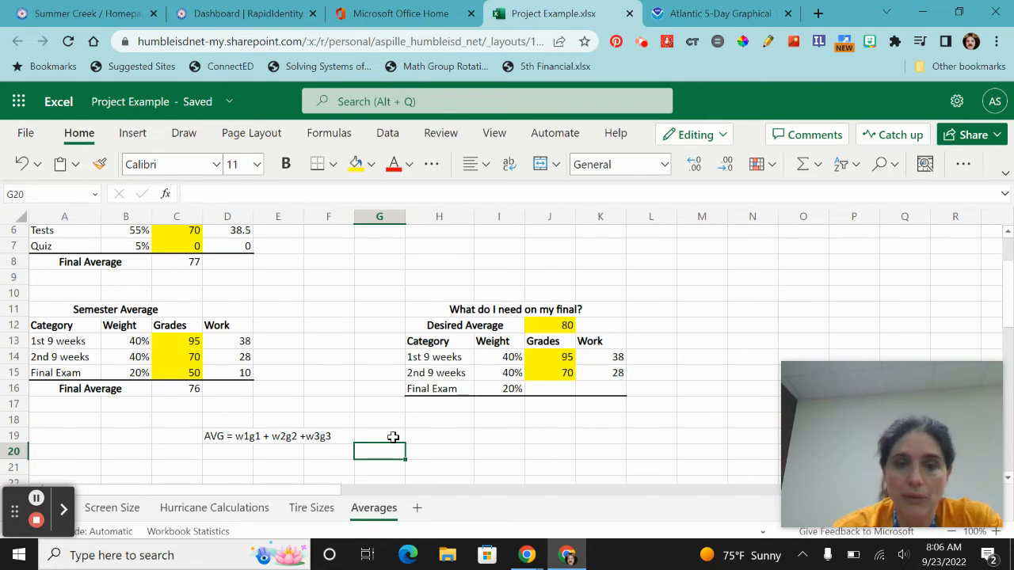
- Merge and center H17:I17 and enter the label "Exam Grade Neede" there
left_click_drag(449, 405, 475, 403)
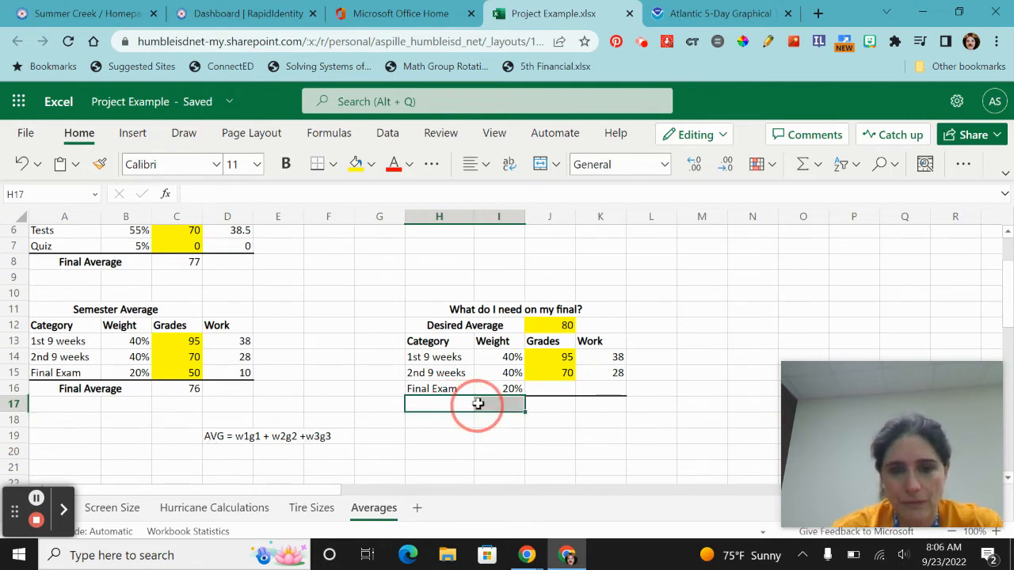
left_click(541, 171)
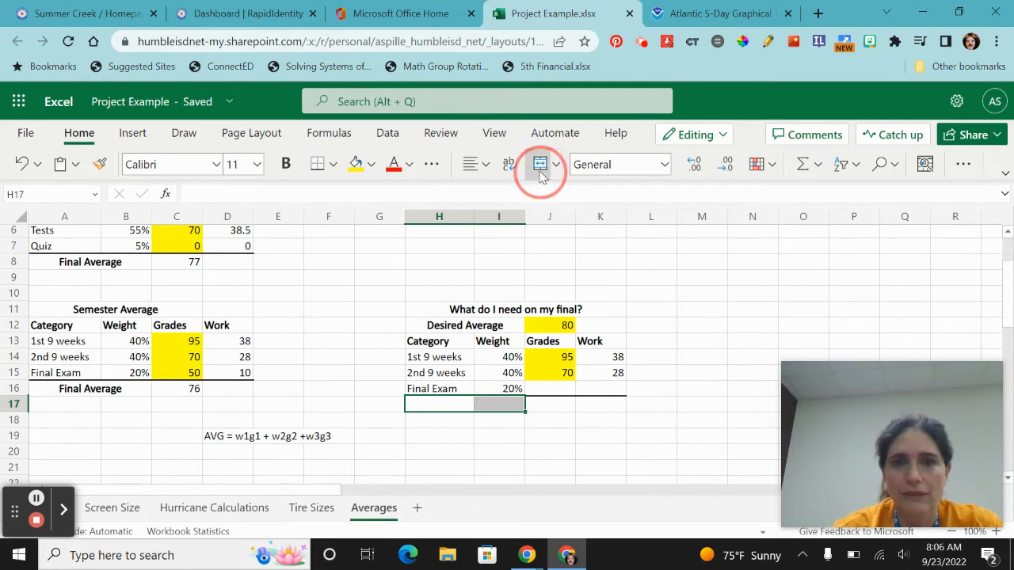
type("Exa")
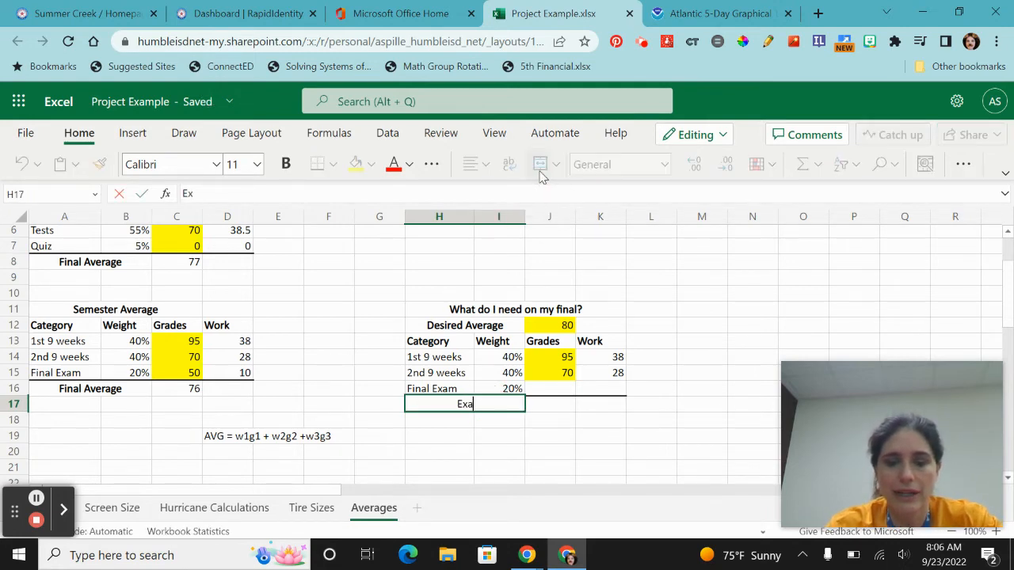
type("m Gerad")
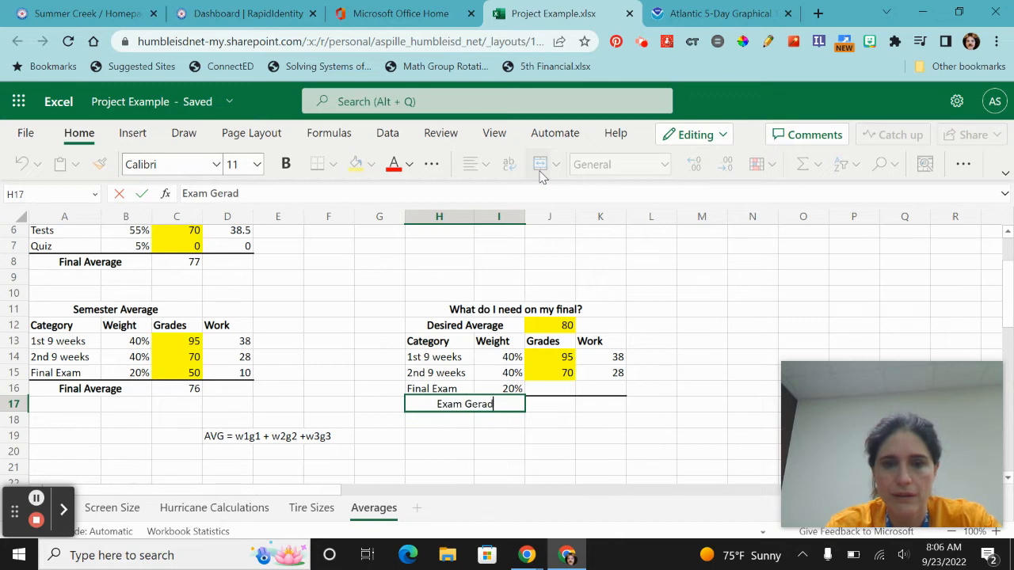
key("BackSpace")
key("BackSpace")
key("BackSpace")
key("BackSpace")
type("rade Neede")
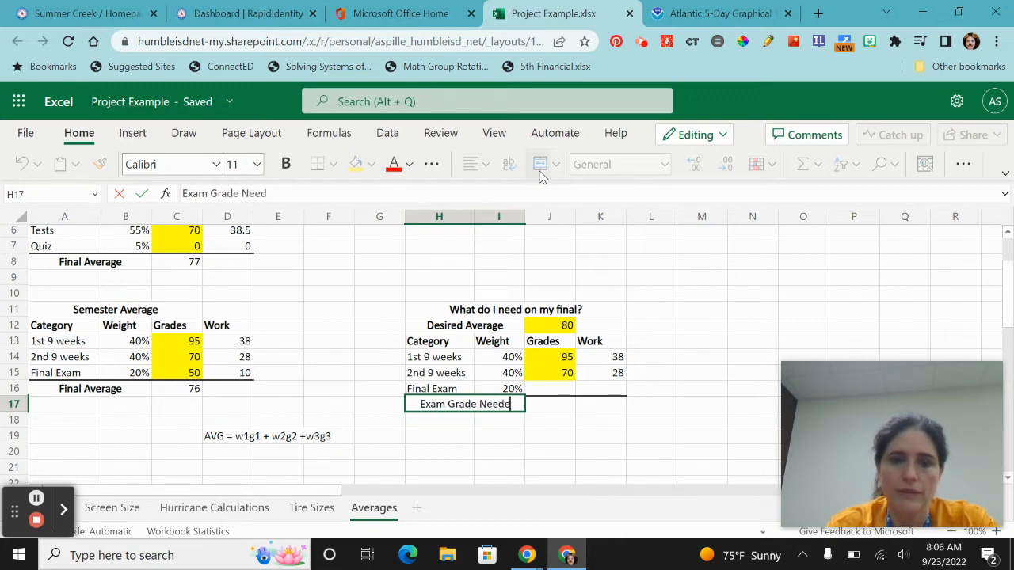
key("Tab")
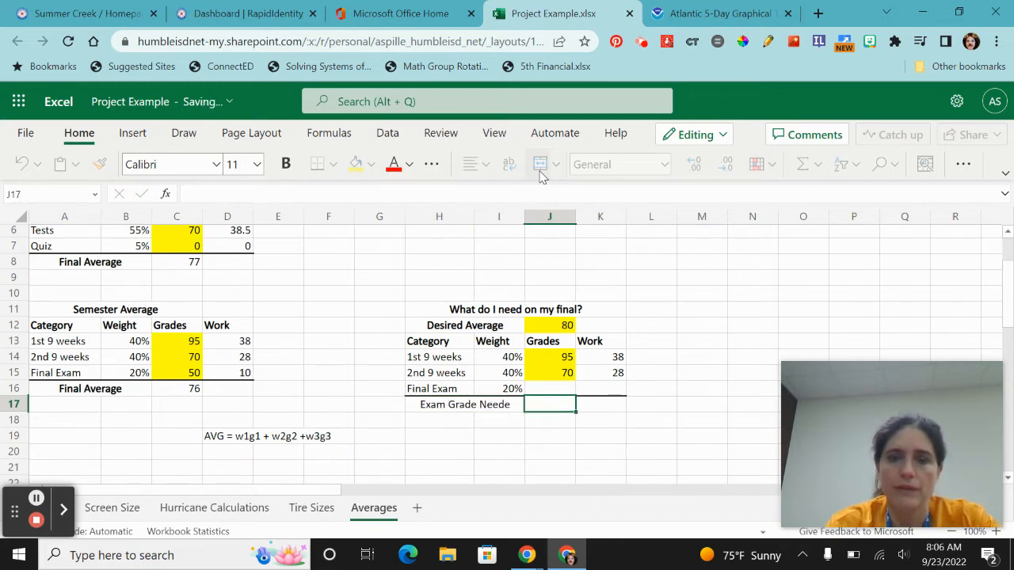
- Enter the formula =(J12-K14-K15)/I16 in J17 to compute the exam grade needed
type("=(")
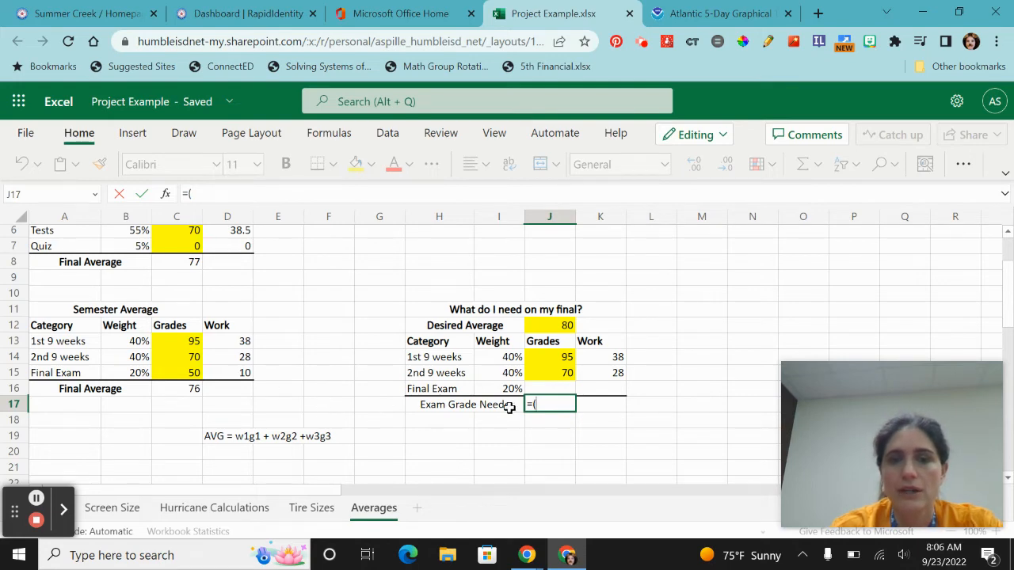
left_click(551, 324)
type("-")
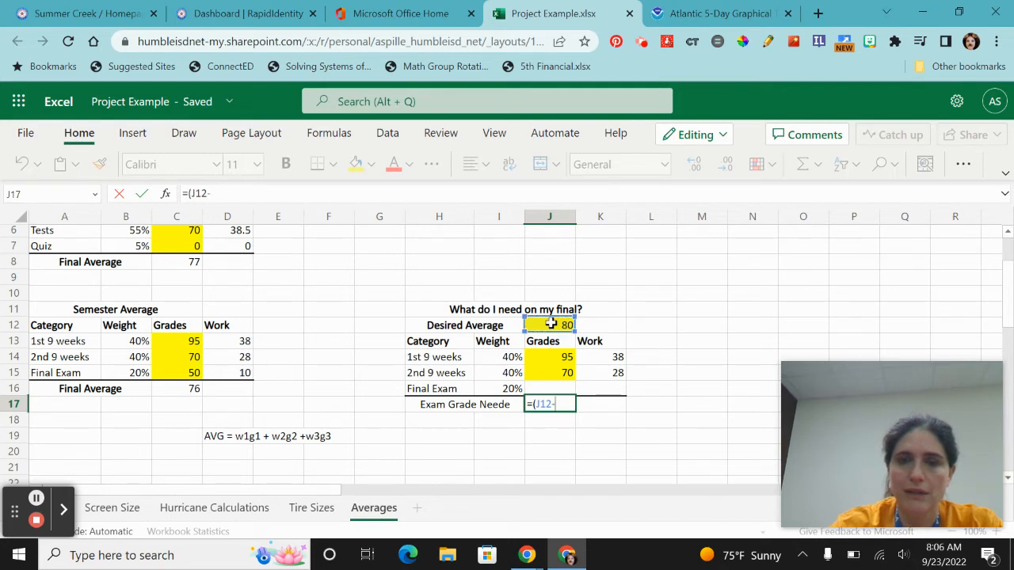
left_click(602, 357)
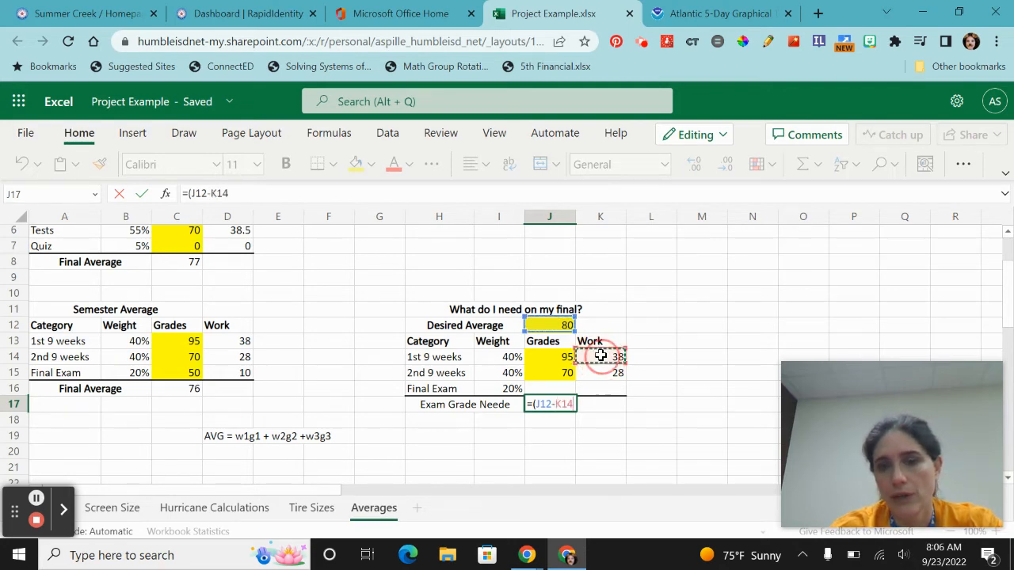
type("-")
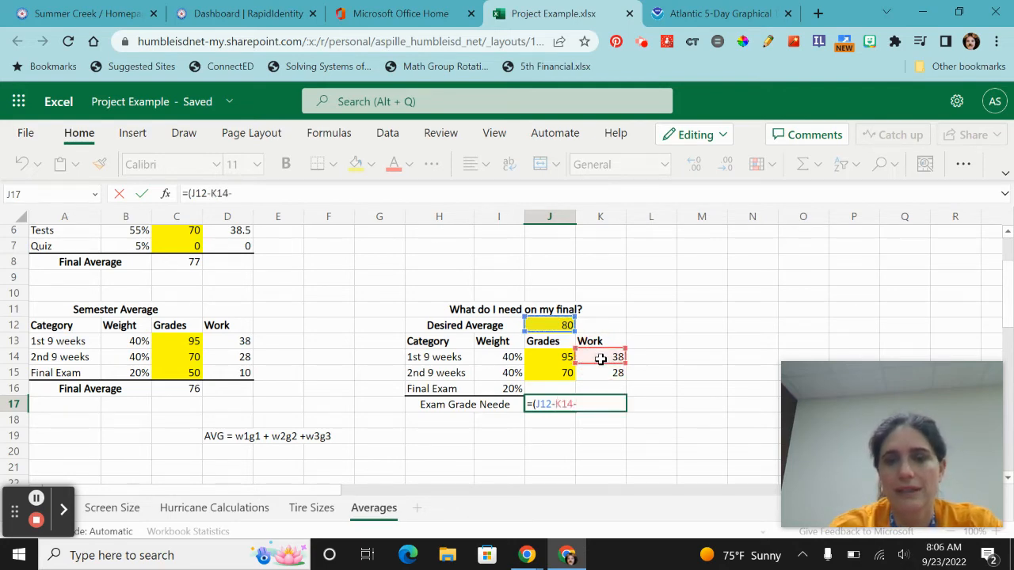
left_click(601, 372)
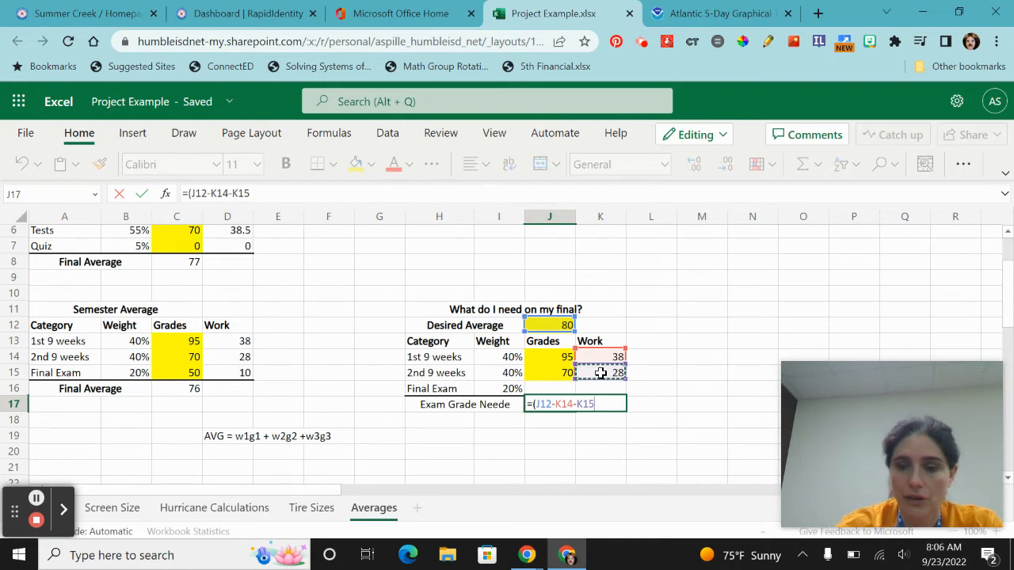
type(")/")
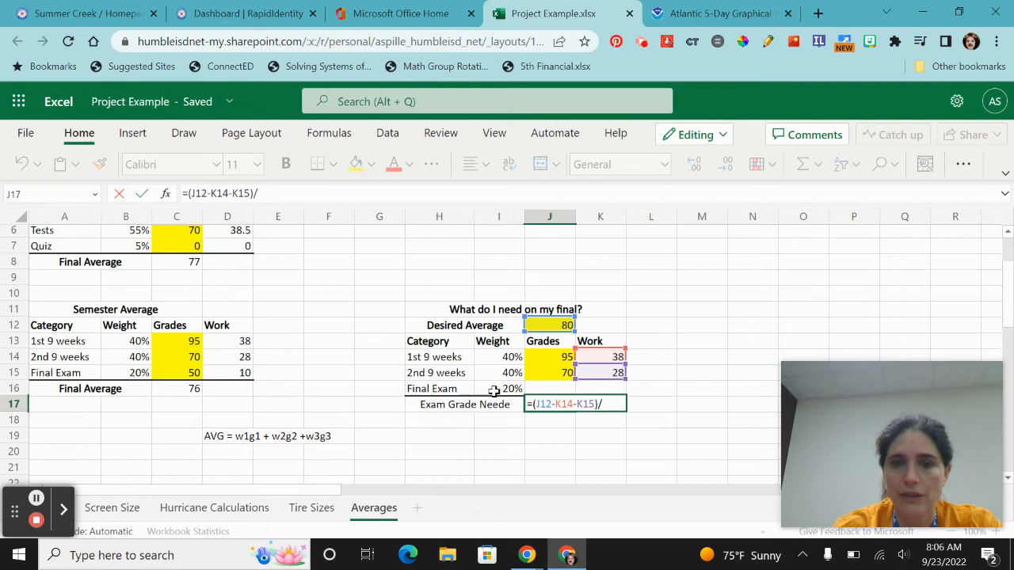
left_click(490, 389)
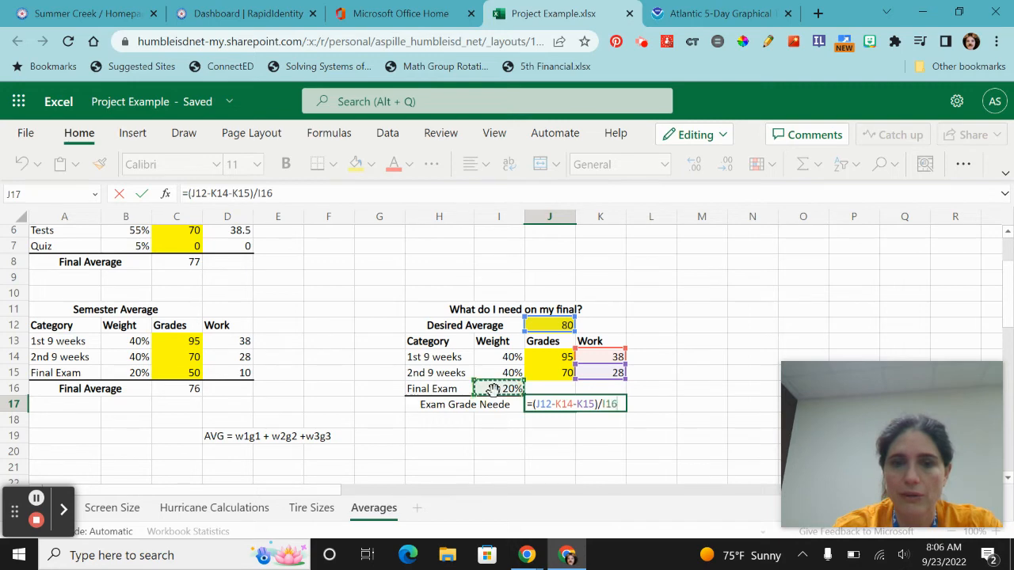
key("Return")
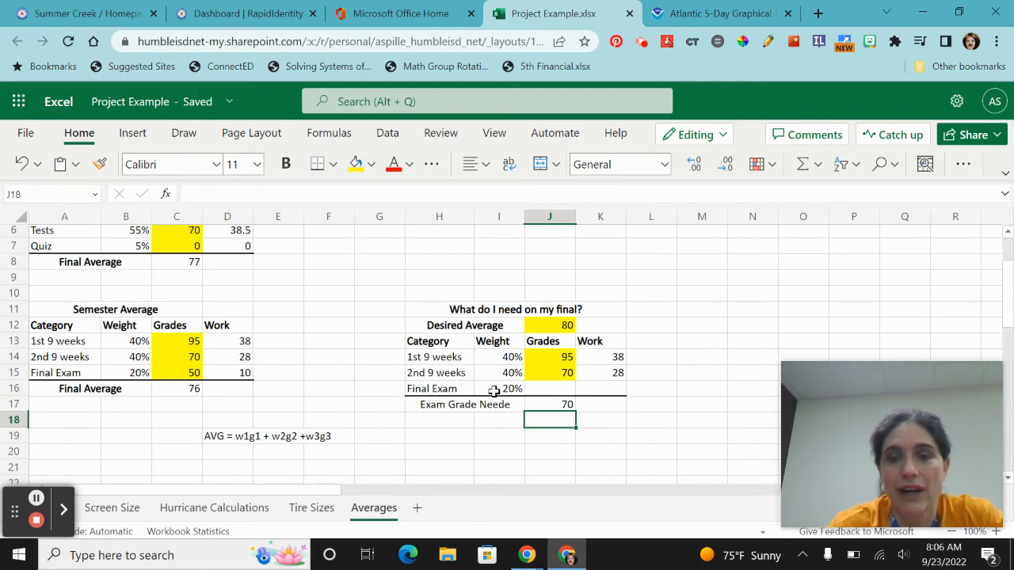
- Correct the label in H17 to "Exam Grade Needed" and make it bold
left_click(482, 405)
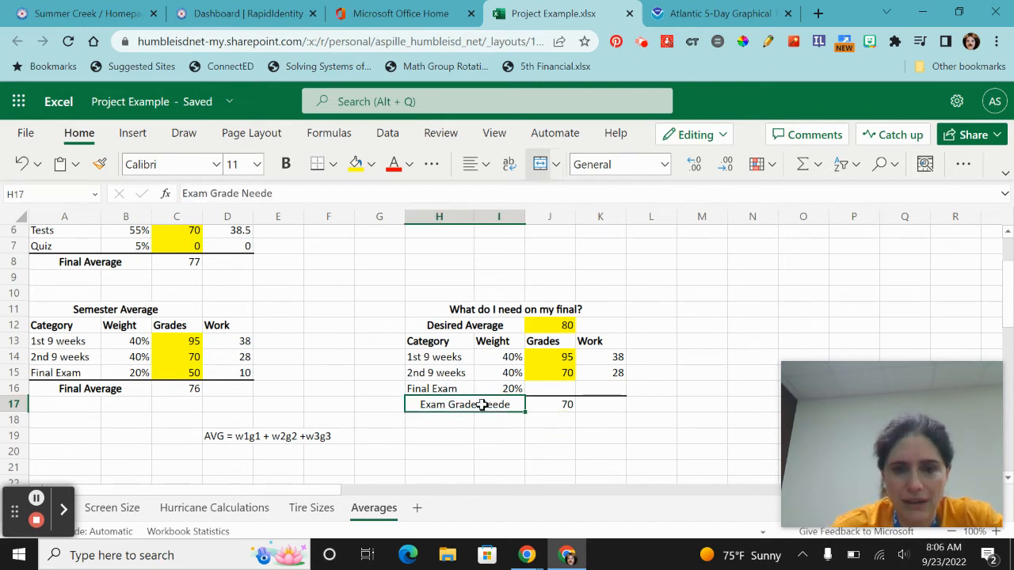
left_click(293, 197)
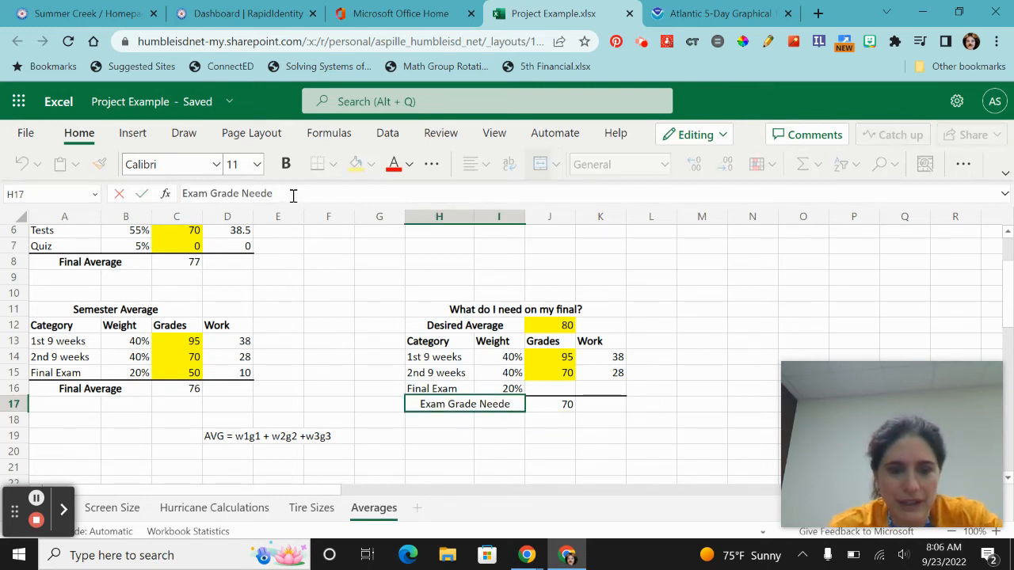
type("d")
key("Return")
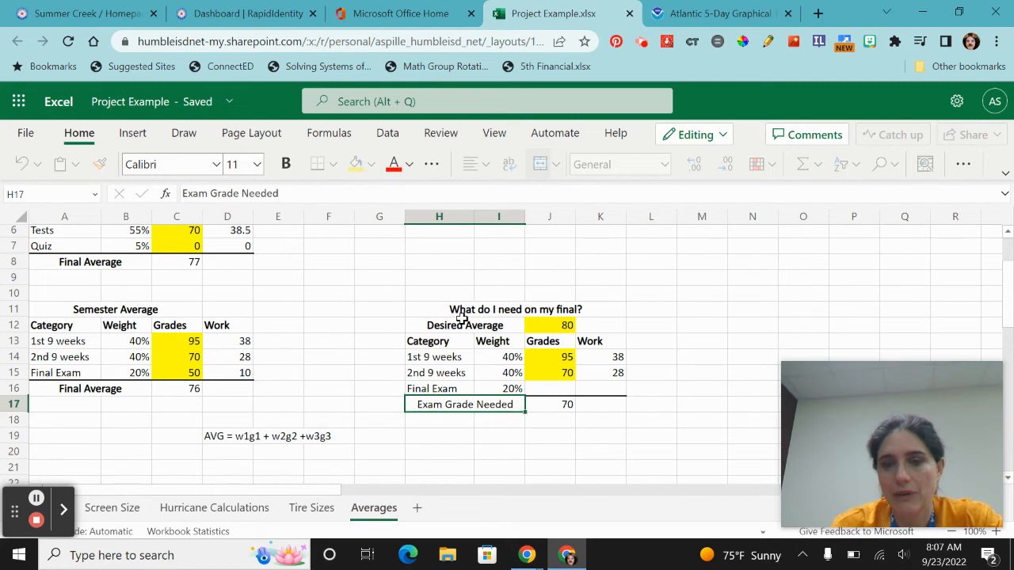
left_click(460, 407)
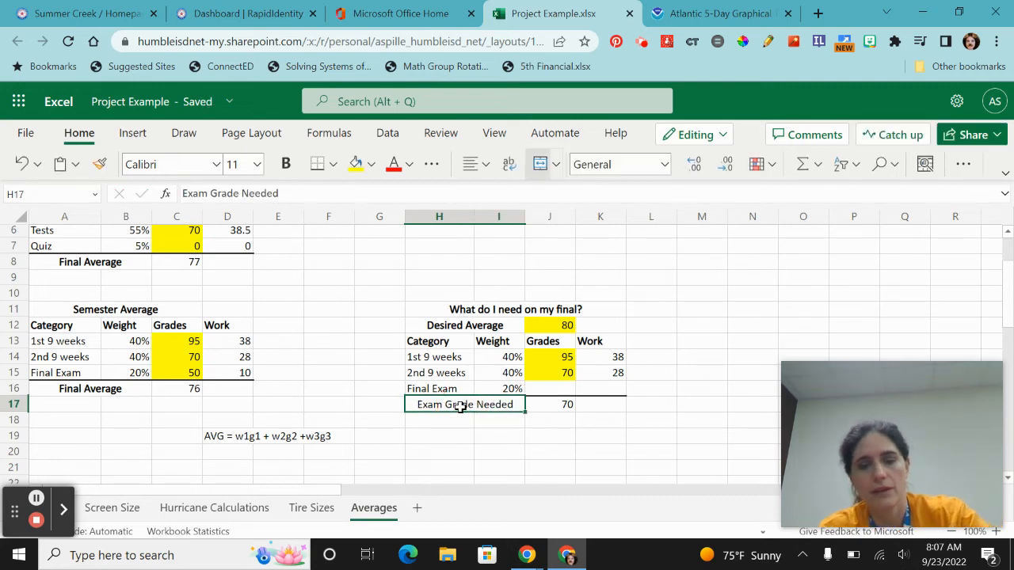
key("ctrl+b")
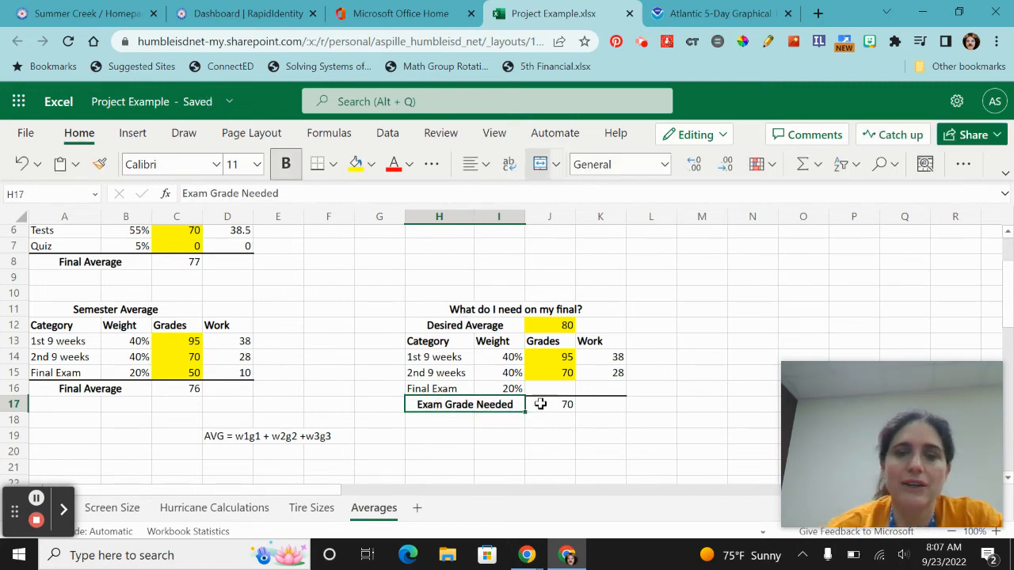
- Review the formula in J17 and the tables across the Averages sheet without changing them
left_click(540, 404)
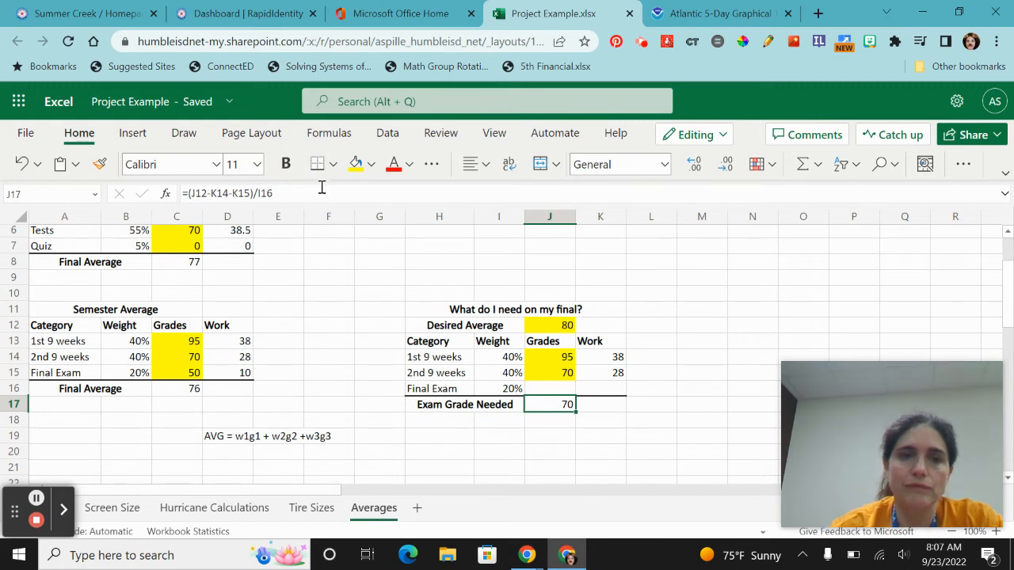
left_click(327, 192)
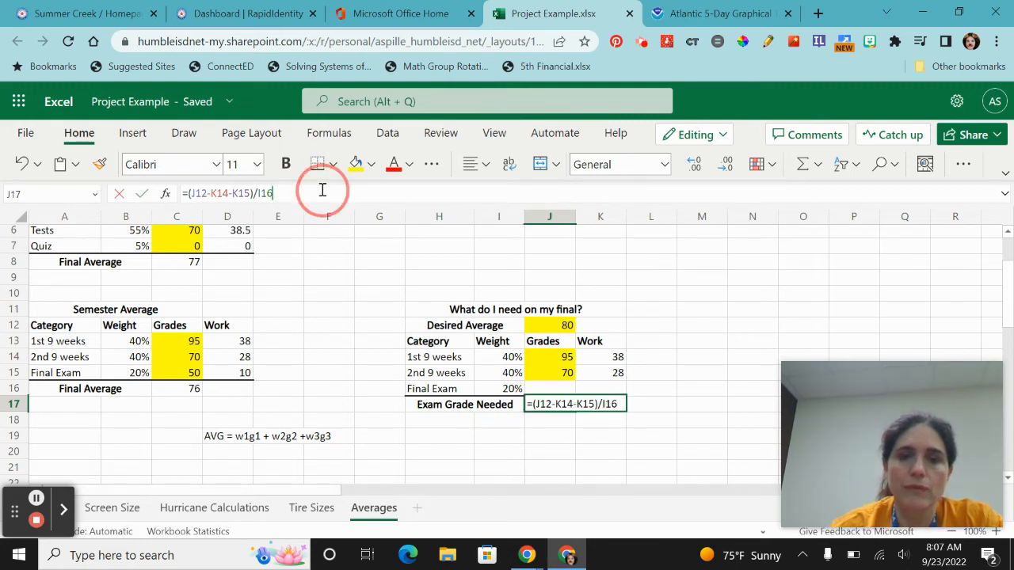
left_click(555, 404)
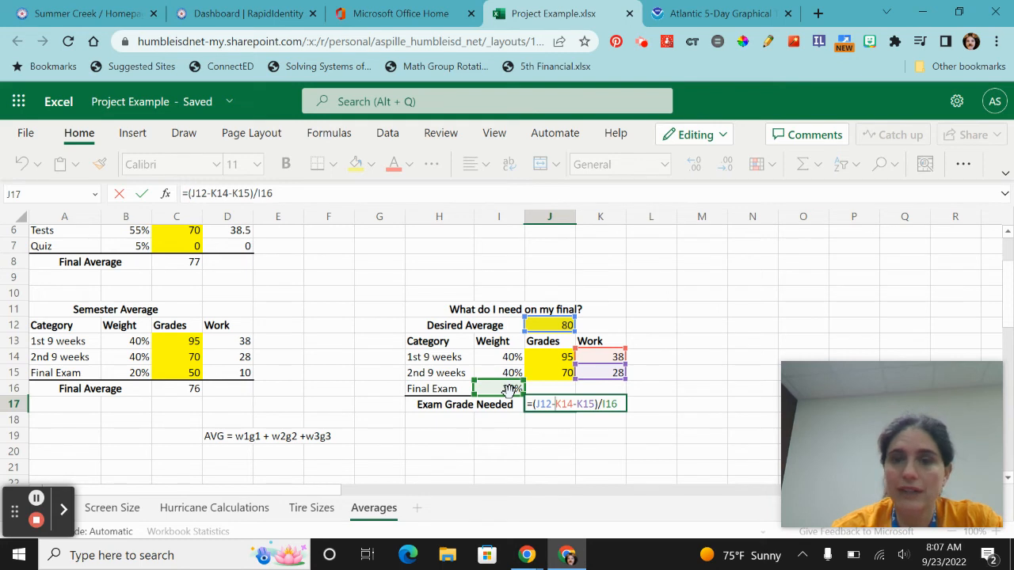
left_click(560, 437)
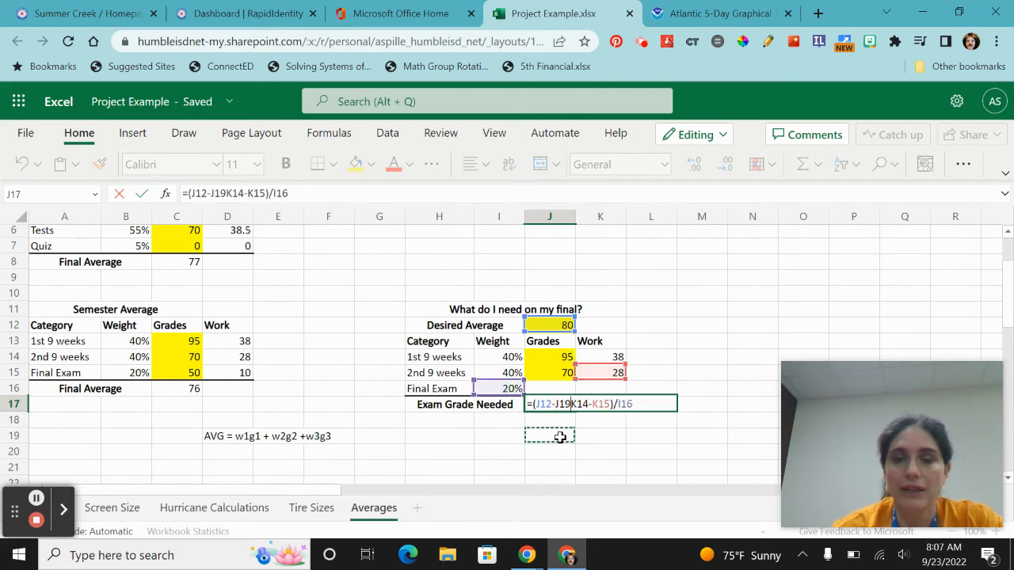
key("Escape")
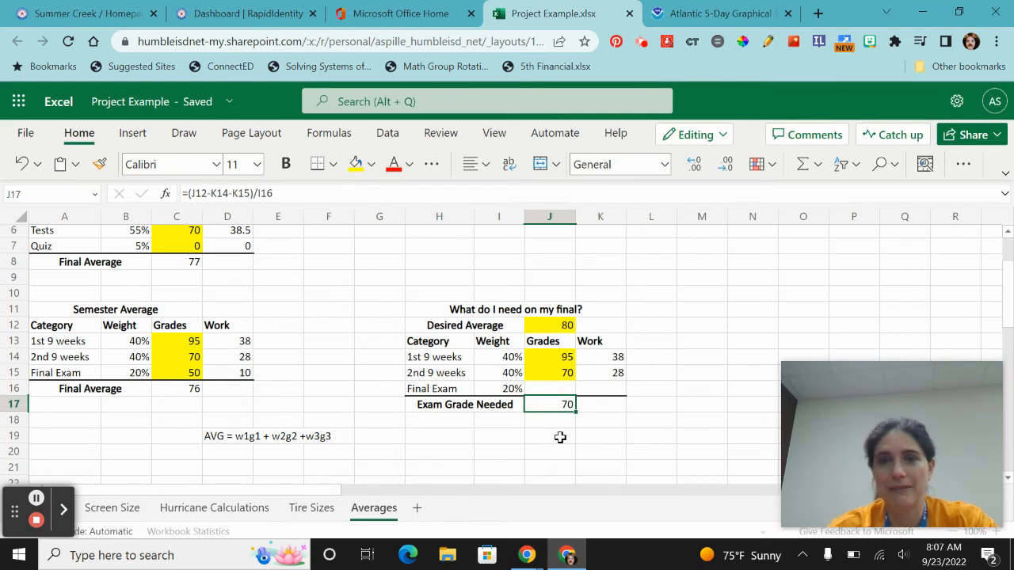
scroll(359, 403, "up", 2)
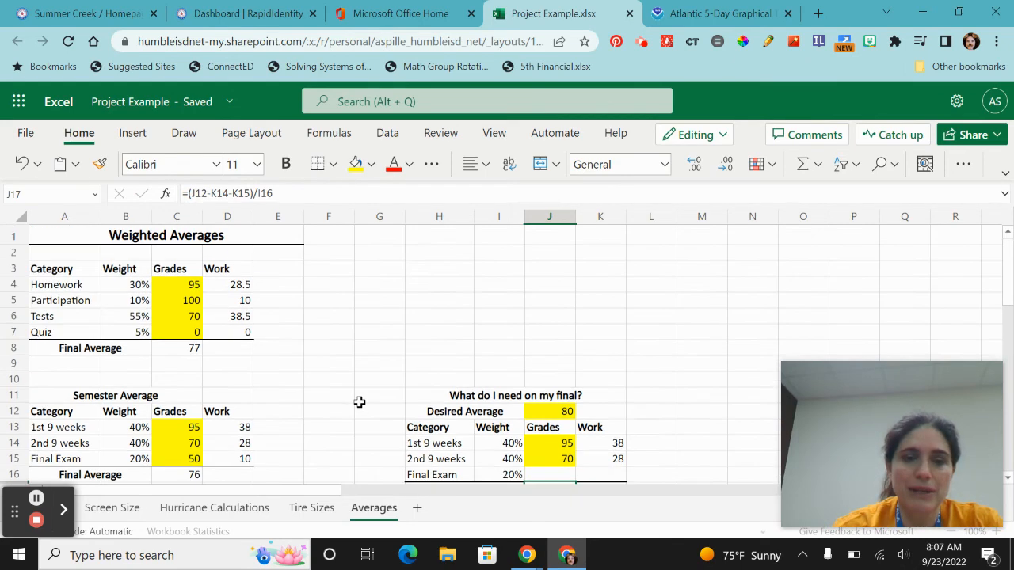
scroll(359, 403, "down", 4)
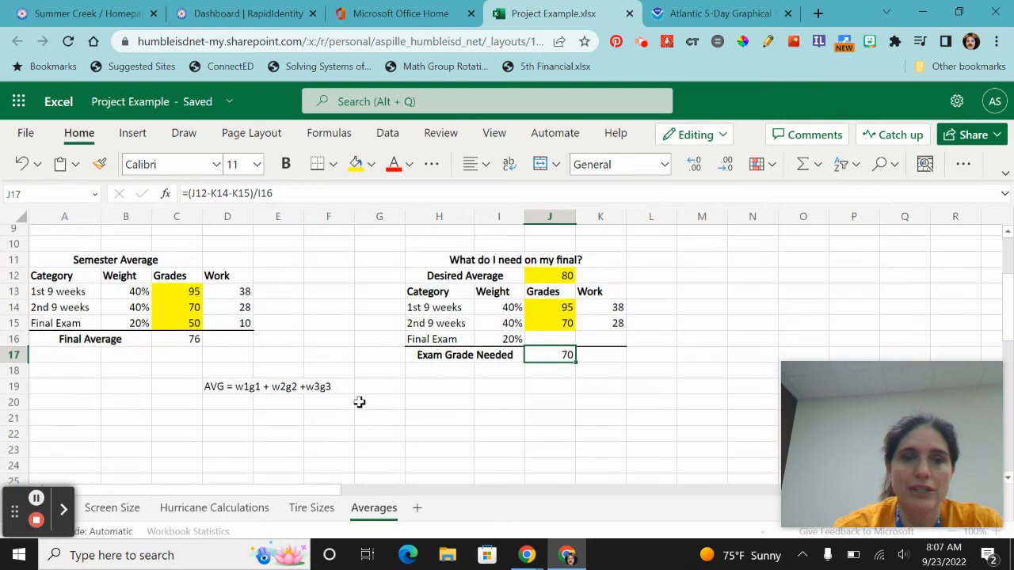
scroll(359, 403, "up", 4)
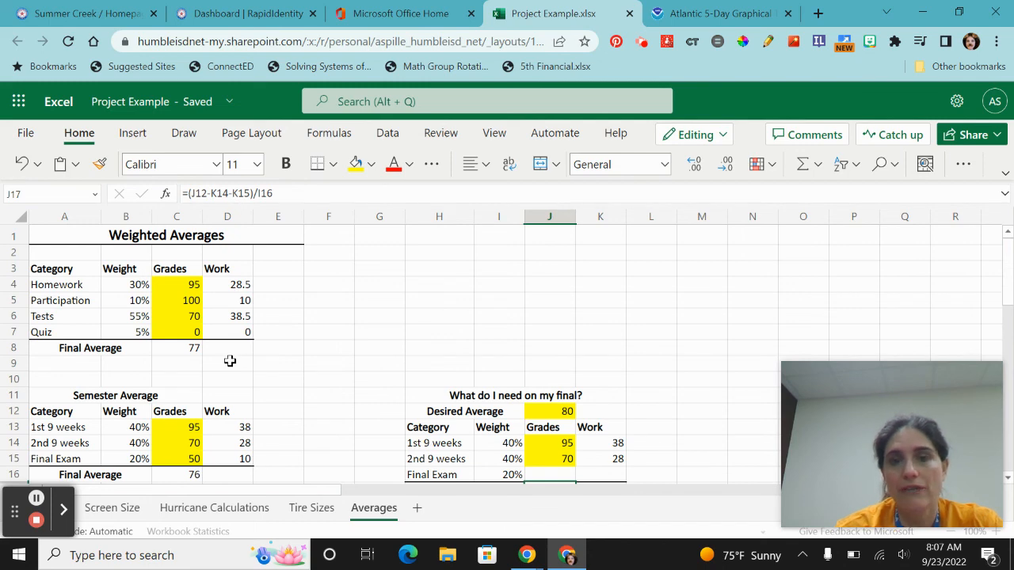
scroll(446, 407, "down", 3)
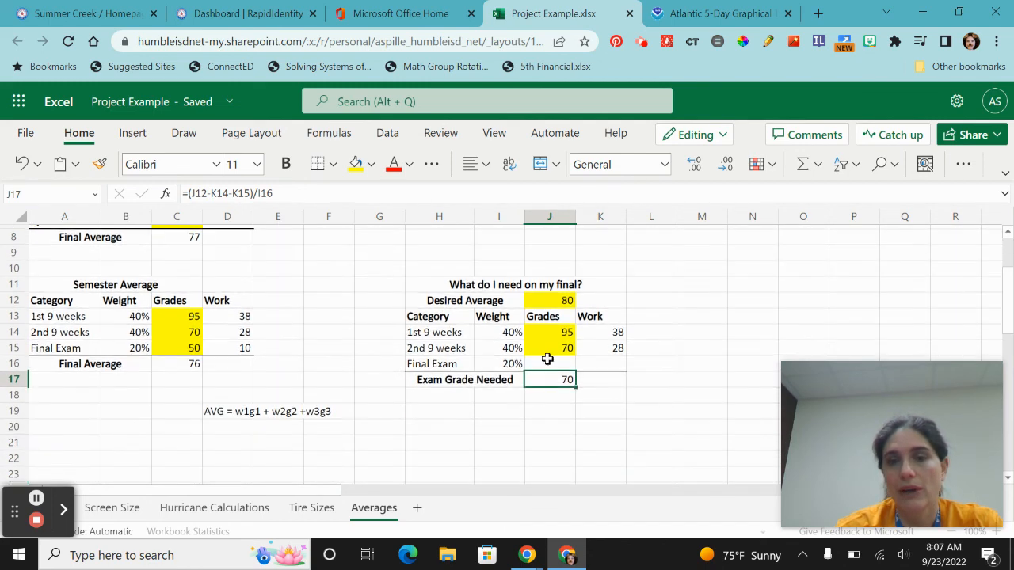